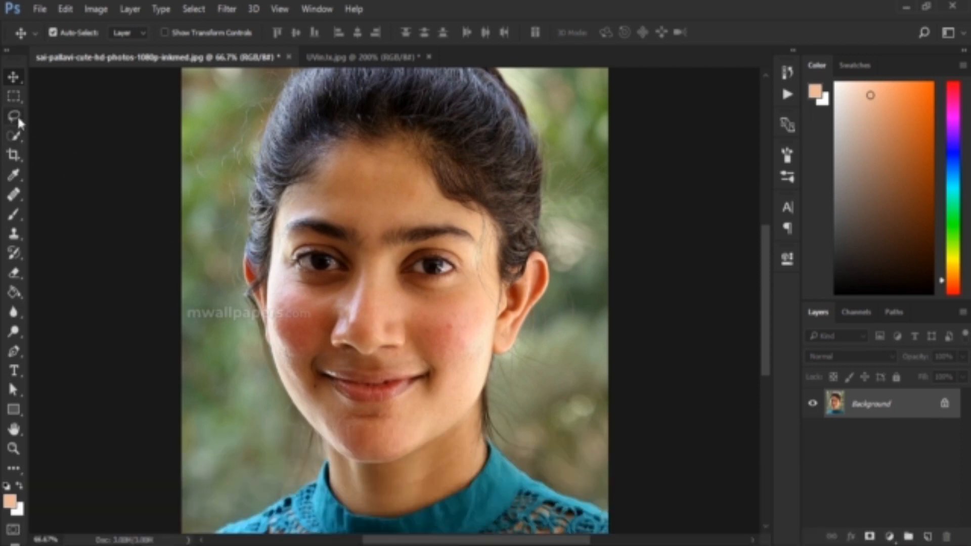
# Step: Select the part of the watermark over the blurred background with the Rectangular Marquee and fill it with Content-Aware
pyautogui.click(16, 98)
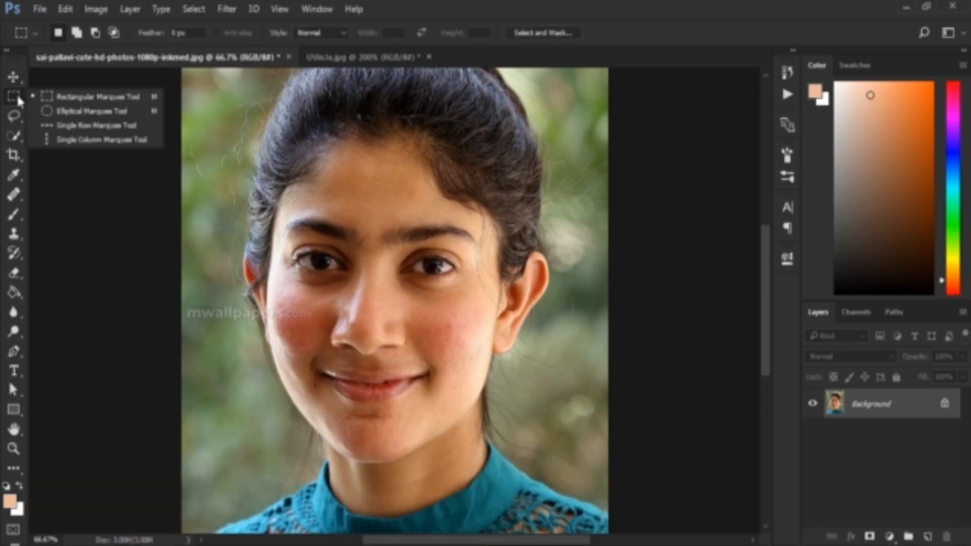
pyautogui.click(57, 99)
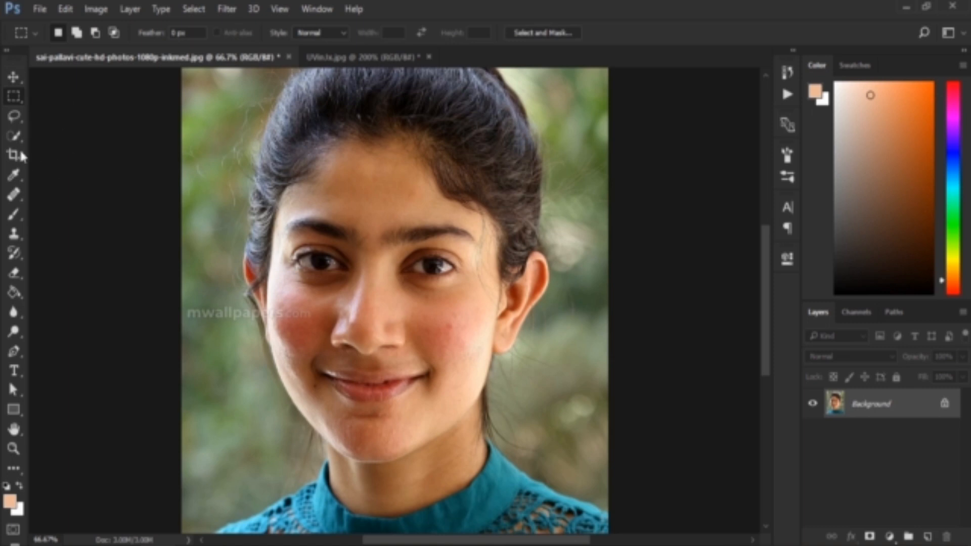
pyautogui.click(19, 116)
pyautogui.click(17, 117)
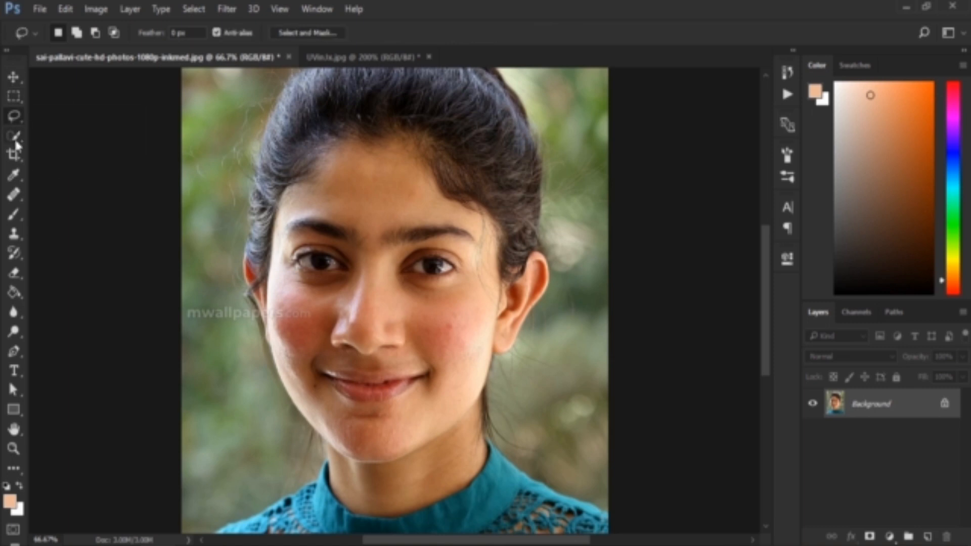
pyautogui.click(14, 98)
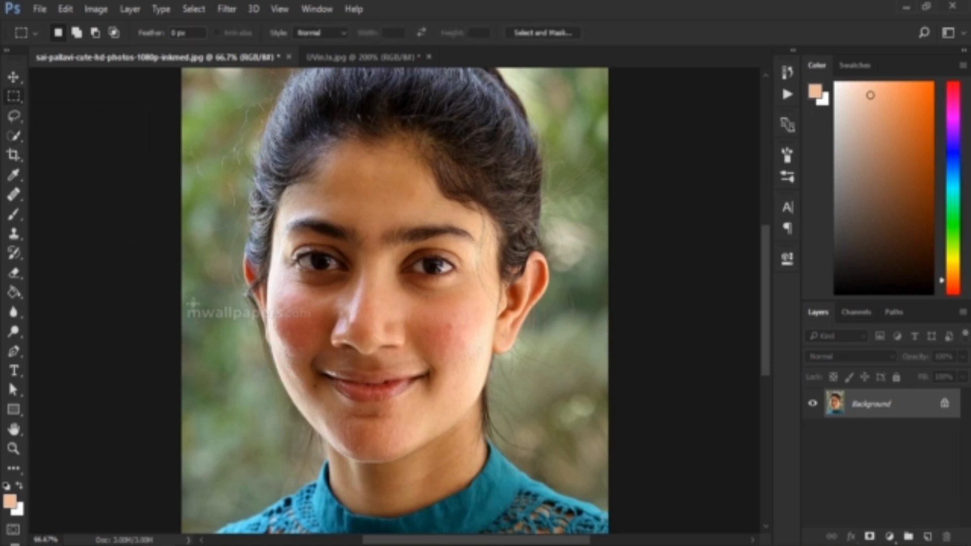
pyautogui.moveTo(186, 306); pyautogui.dragTo(263, 323)
pyautogui.rightClick(233, 319)
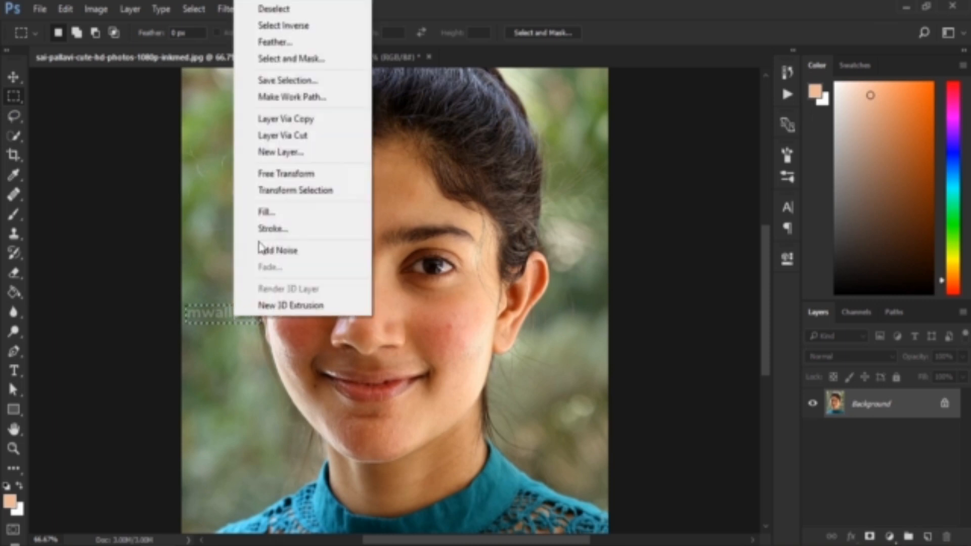
pyautogui.click(267, 212)
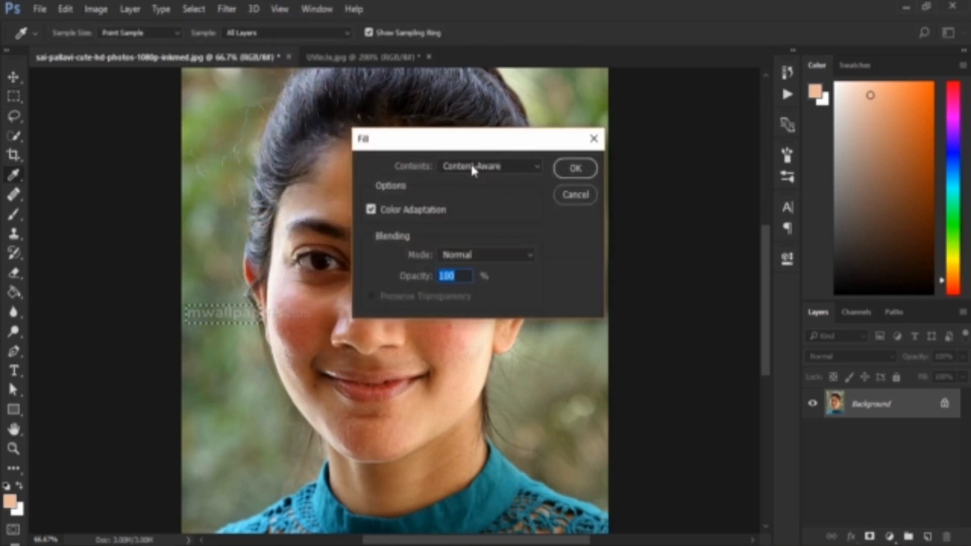
pyautogui.click(572, 168)
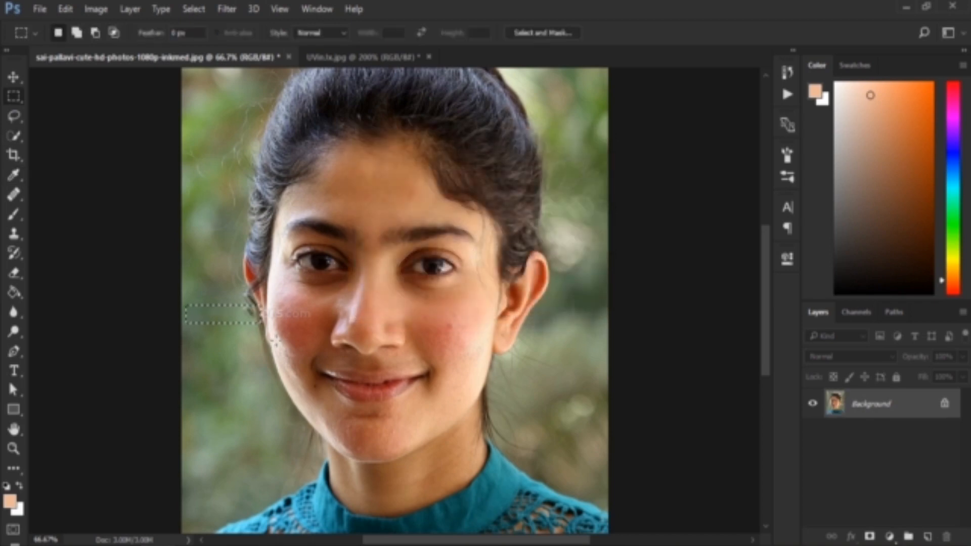
# Step: Clear the selection, marquee the remaining watermark text on the cheek and fill it with Content-Aware
pyautogui.hotkey('ctrl', 'd')
pyautogui.moveTo(268, 306); pyautogui.dragTo(314, 324)
pyautogui.rightClick(308, 324)
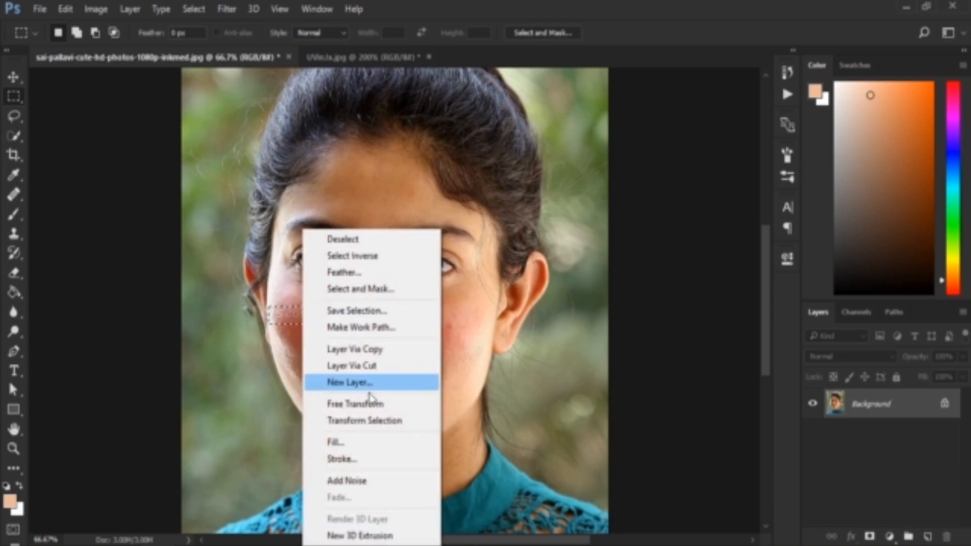
pyautogui.click(344, 442)
pyautogui.click(575, 168)
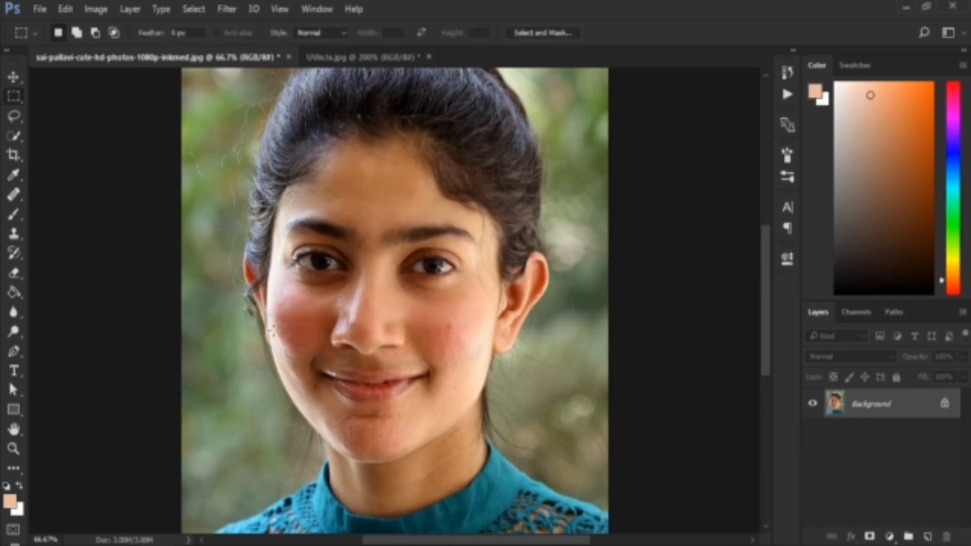
# Step: Clean up the small spot at the edge of the cheek beside the ear with a Content-Aware fill
pyautogui.moveTo(262, 309); pyautogui.dragTo(273, 322)
pyautogui.hotkey('ctrl', 'd')
pyautogui.hotkey('ctrl', '+')
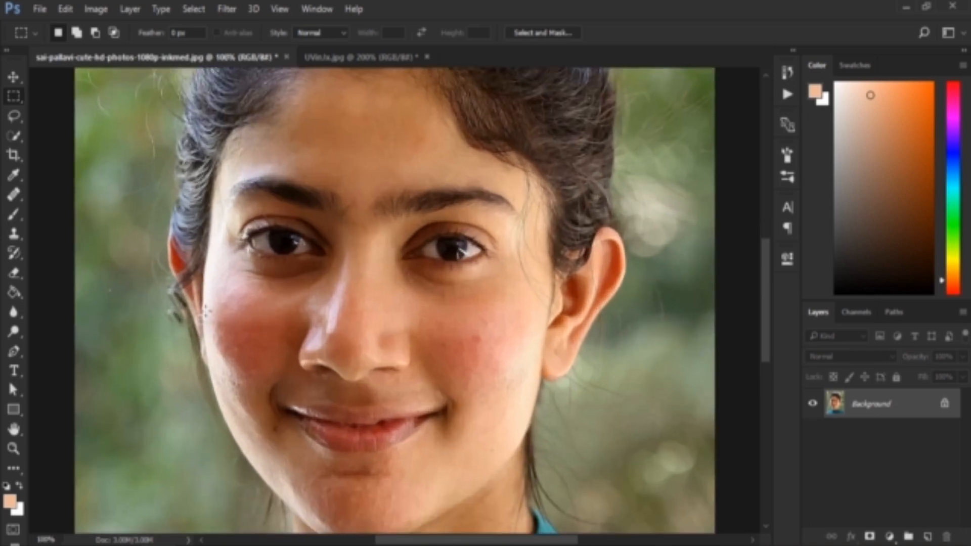
pyautogui.moveTo(193, 310); pyautogui.dragTo(205, 322)
pyautogui.rightClick(204, 324)
pyautogui.click(258, 222)
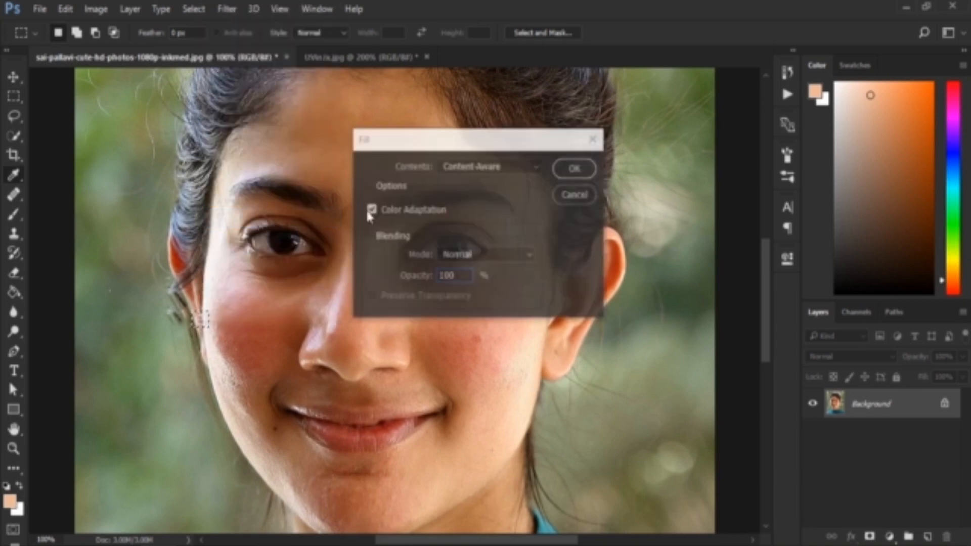
pyautogui.click(580, 167)
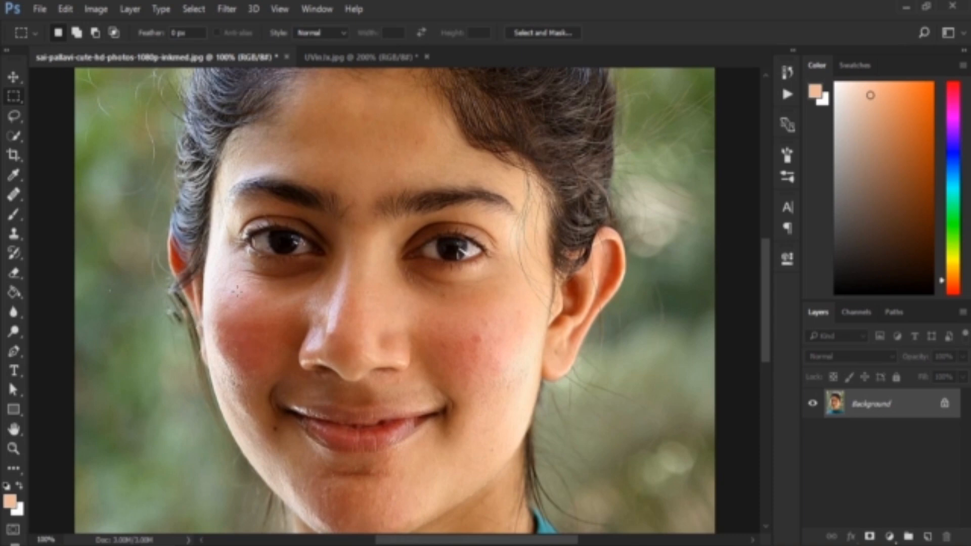
pyautogui.hotkey('ctrl', '-')
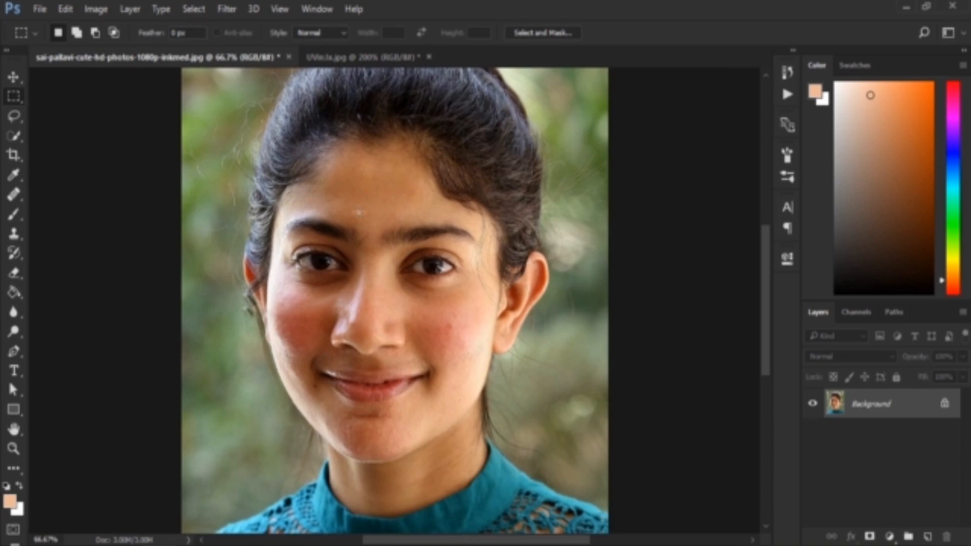
# Step: Select the face and neck skin up to the hairline with the Quick Selection tool
pyautogui.click(12, 141)
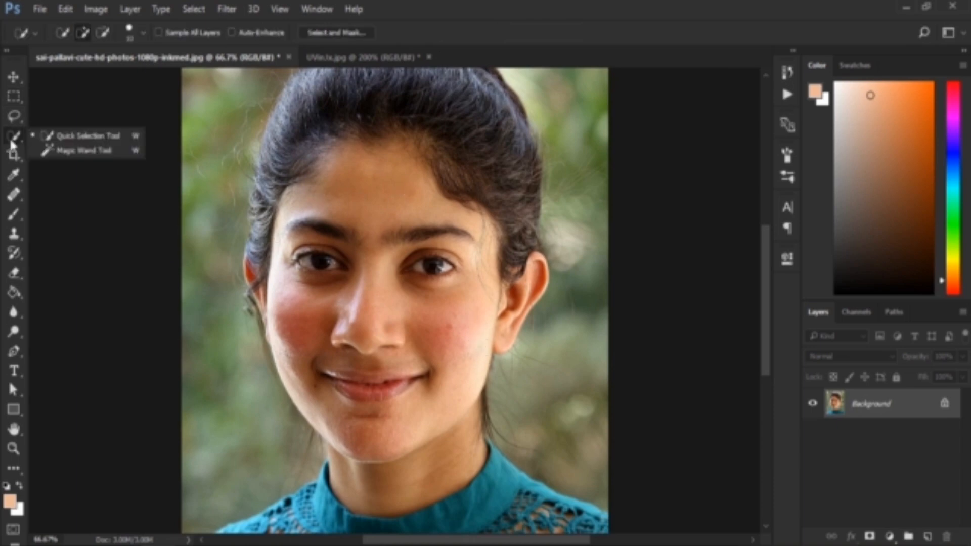
pyautogui.click(103, 139)
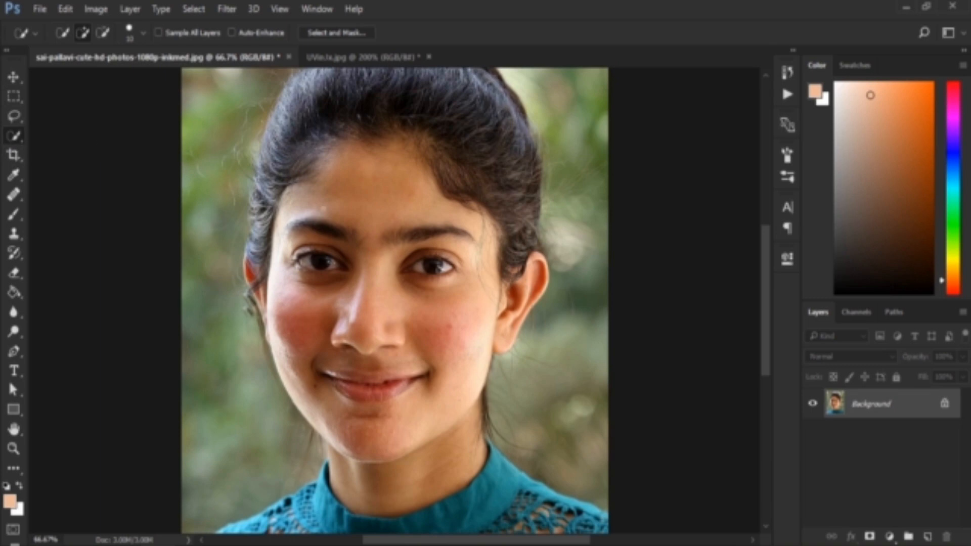
pyautogui.moveTo(354, 174)
pyautogui.mouseDown()
pyautogui.moveTo(333, 258)
pyautogui.moveTo(386, 301)
pyautogui.moveTo(404, 261)
pyautogui.moveTo(426, 341)
pyautogui.mouseUp()
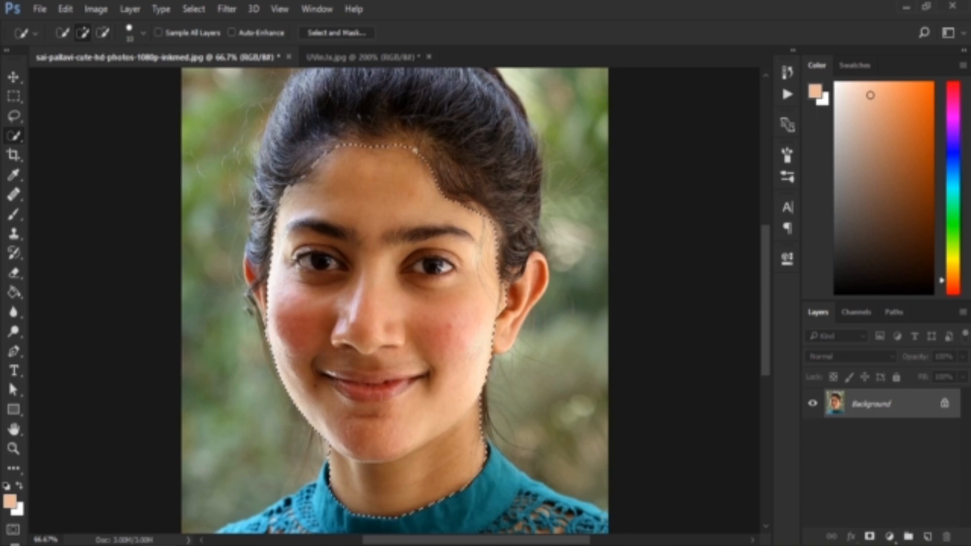
pyautogui.moveTo(416, 150)
pyautogui.mouseDown()
pyautogui.moveTo(412, 141)
pyautogui.moveTo(369, 141)
pyautogui.moveTo(395, 132)
pyautogui.mouseUp()
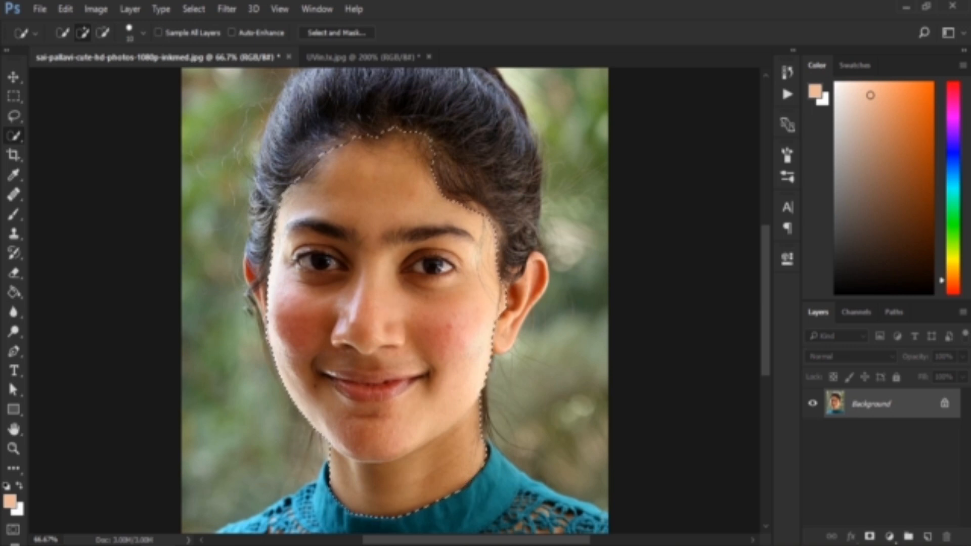
# Step: Refine the face selection in Select and Mask with Smooth 6, and extend it along the upper forehead and hairline
pyautogui.click(328, 33)
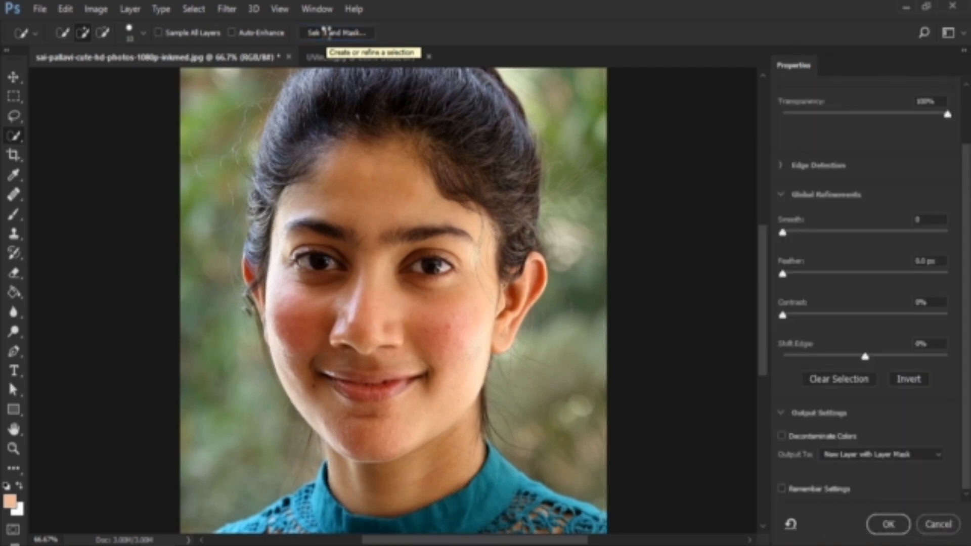
pyautogui.click(947, 114)
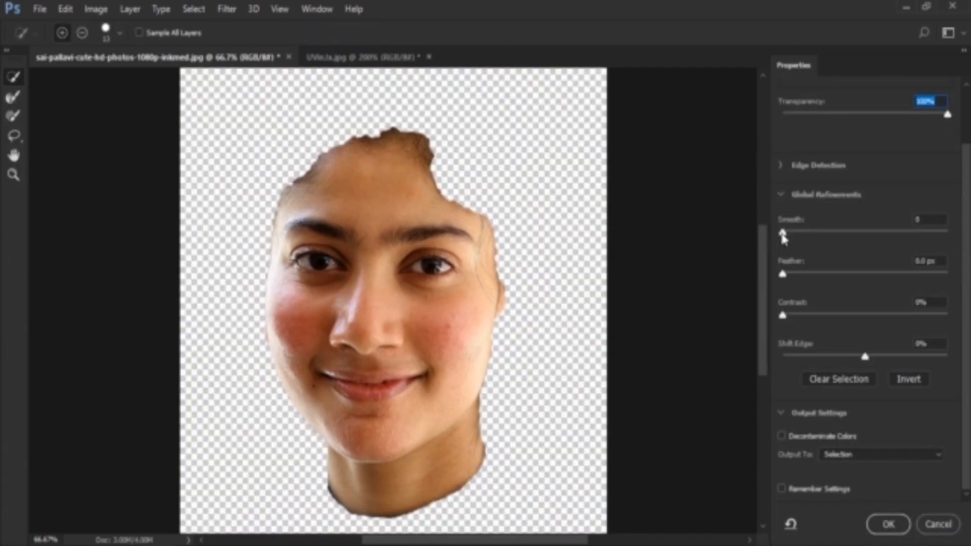
pyautogui.moveTo(784, 238); pyautogui.dragTo(793, 239)
pyautogui.moveTo(488, 226)
pyautogui.mouseDown()
pyautogui.moveTo(436, 171)
pyautogui.moveTo(456, 205)
pyautogui.moveTo(448, 198)
pyautogui.moveTo(425, 152)
pyautogui.mouseUp()
pyautogui.moveTo(387, 120); pyautogui.dragTo(465, 187)
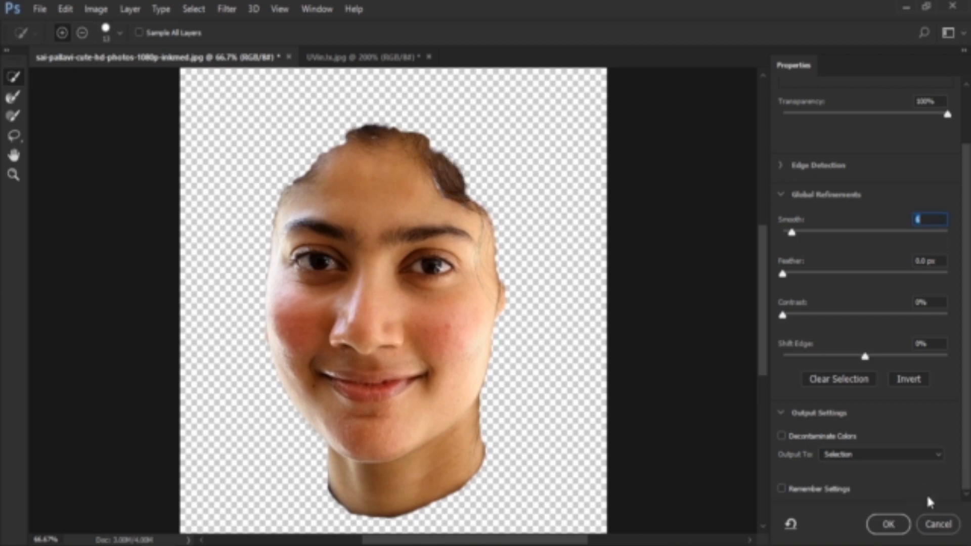
# Step: Output the refined selection as a New Layer with Layer Mask and make the Background layer visible again
pyautogui.click(897, 458)
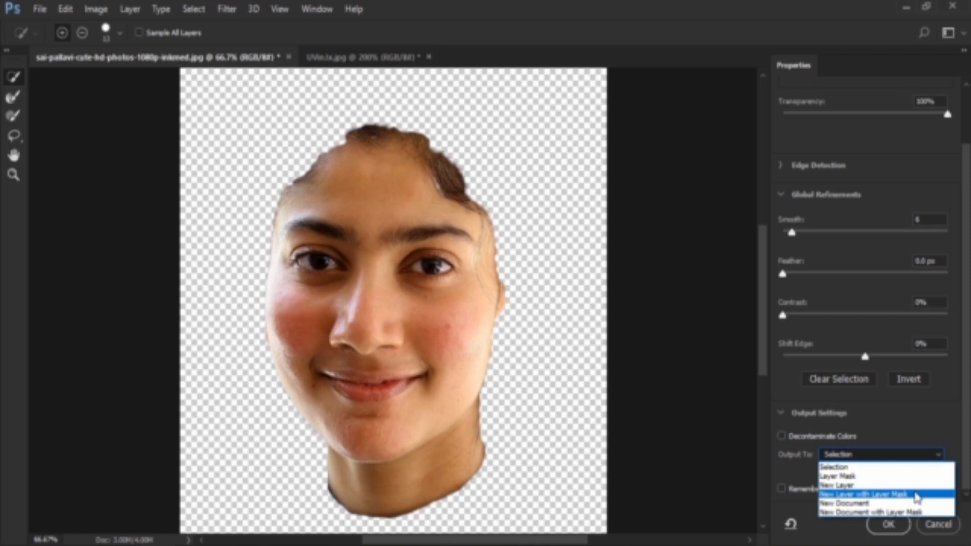
pyautogui.click(917, 496)
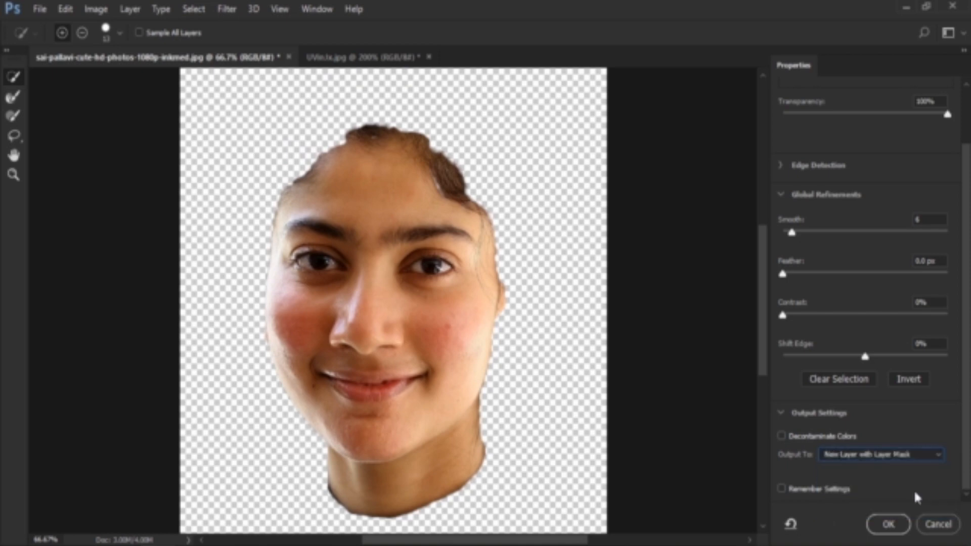
pyautogui.click(893, 525)
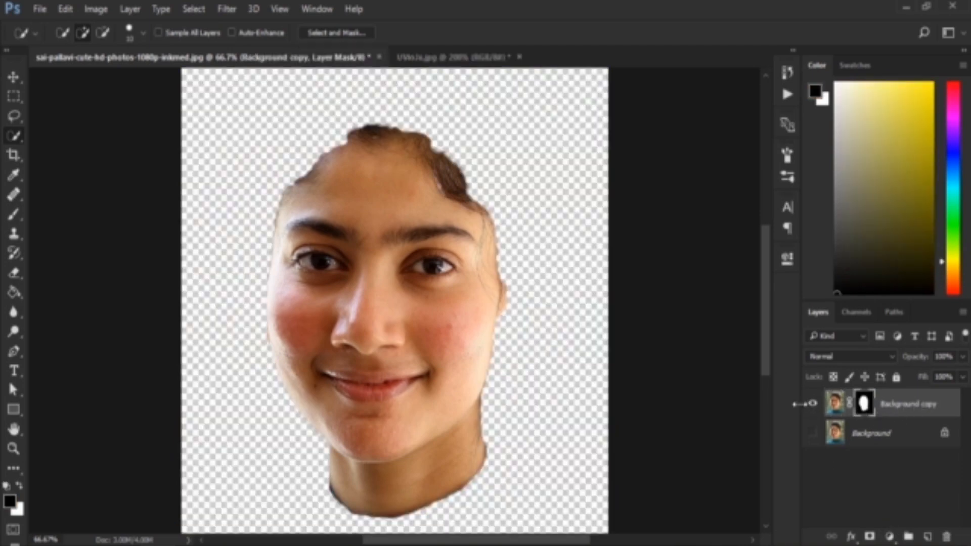
pyautogui.click(813, 433)
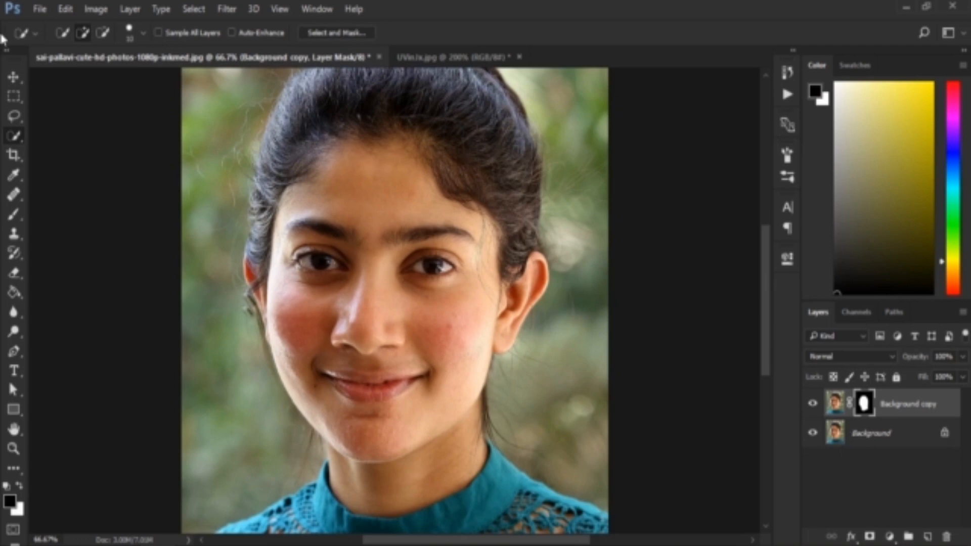
# Step: Apply a Surface Blur to the Background copy layer's image with a radius of about 22 pixels and threshold 15
pyautogui.click(14, 77)
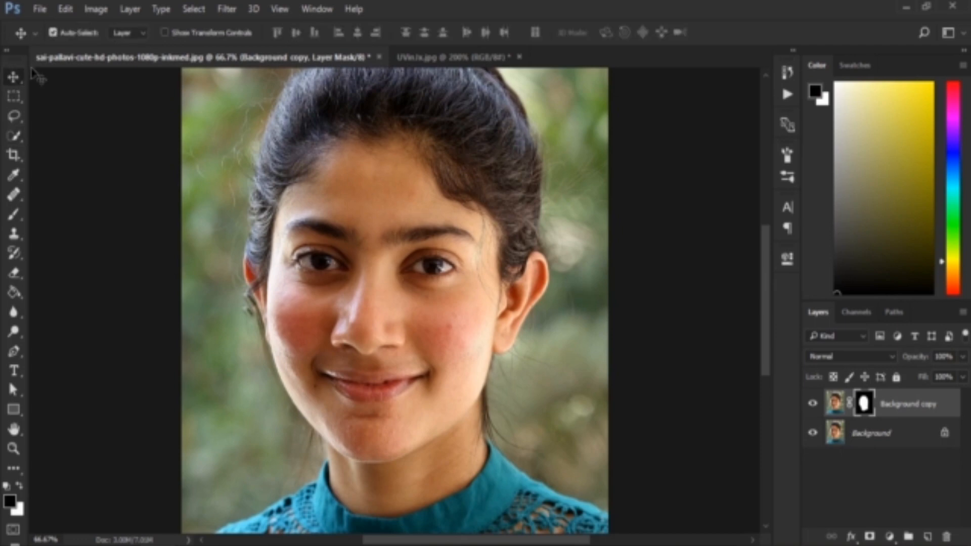
pyautogui.click(838, 412)
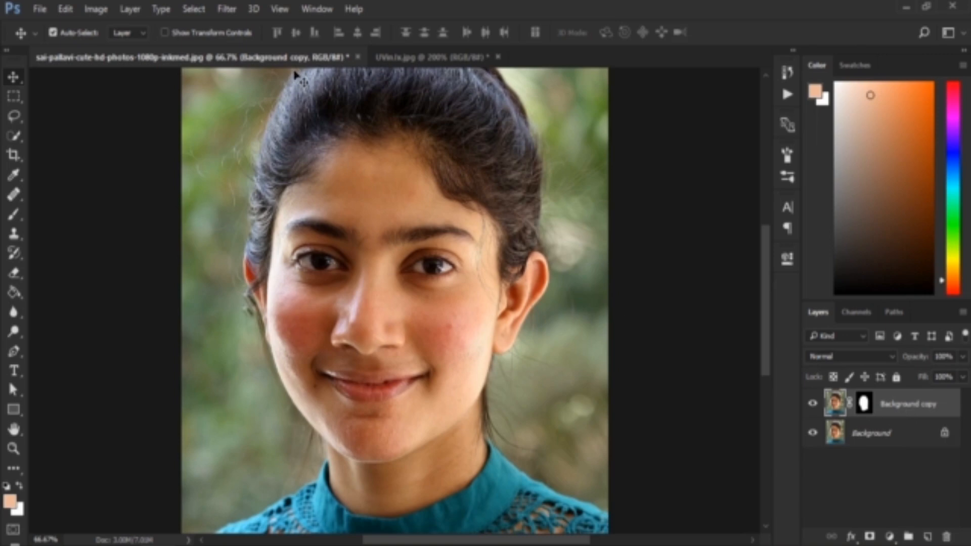
pyautogui.click(215, 9)
pyautogui.moveTo(367, 184)
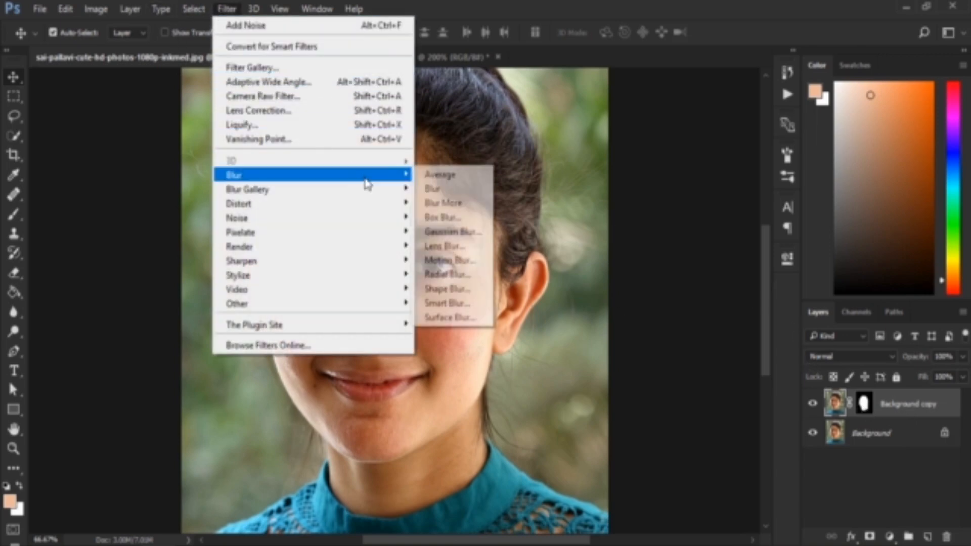
pyautogui.click(459, 318)
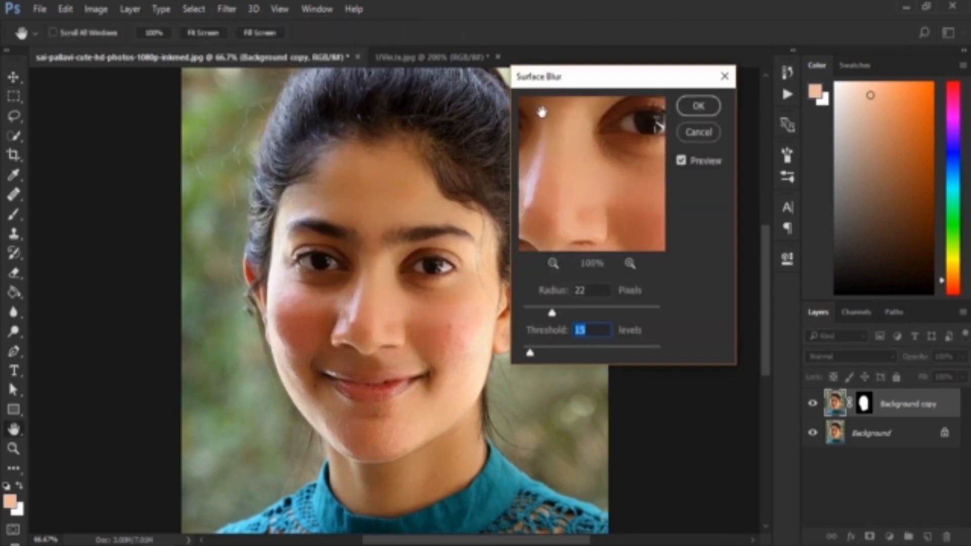
pyautogui.moveTo(556, 83); pyautogui.dragTo(606, 78)
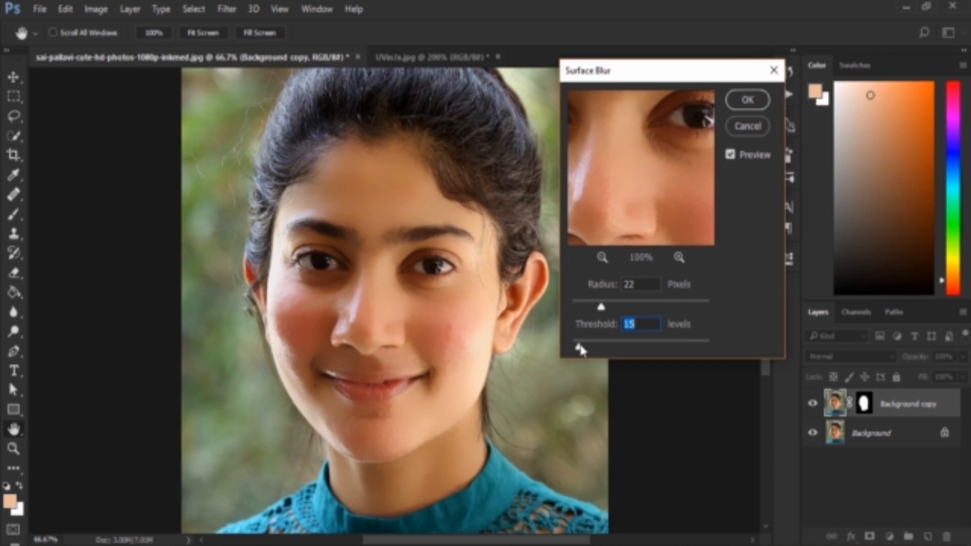
pyautogui.moveTo(581, 349)
pyautogui.mouseDown()
pyautogui.moveTo(590, 351)
pyautogui.moveTo(581, 349)
pyautogui.mouseUp()
pyautogui.write('15')
pyautogui.moveTo(601, 313); pyautogui.dragTo(603, 310)
pyautogui.click(750, 101)
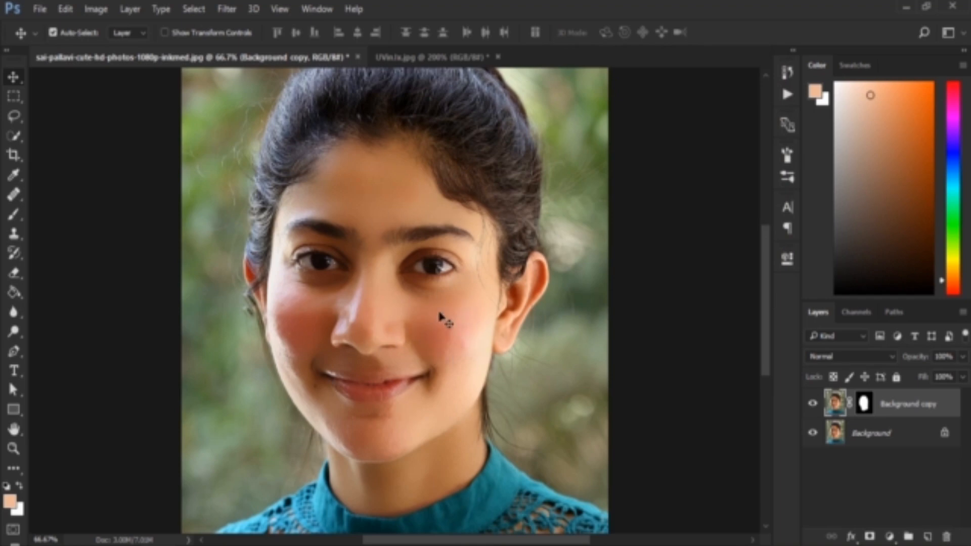
# Step: Paint black on the Background copy layer's mask along the hairline with the Brush at 100% opacity and 100% flow
pyautogui.click(864, 409)
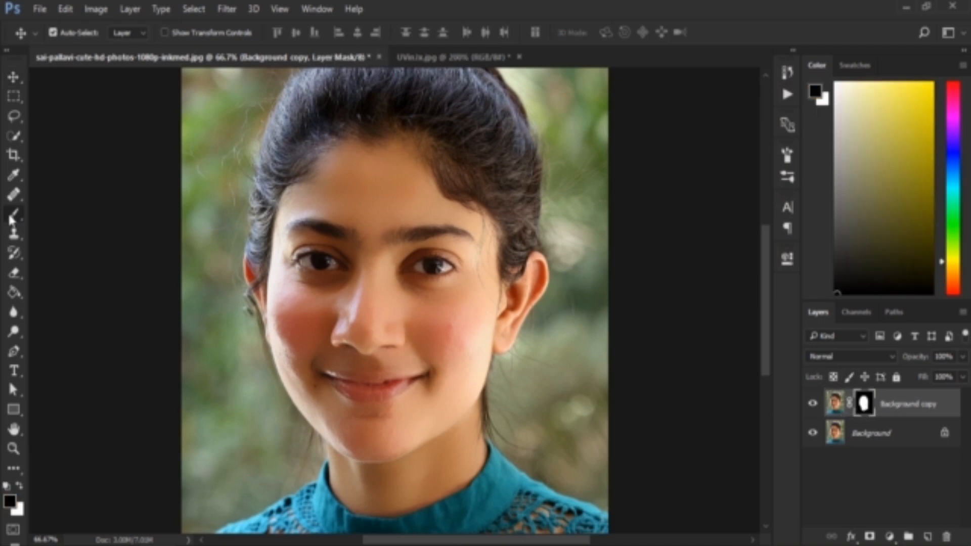
pyautogui.moveTo(8, 212); pyautogui.dragTo(56, 213)
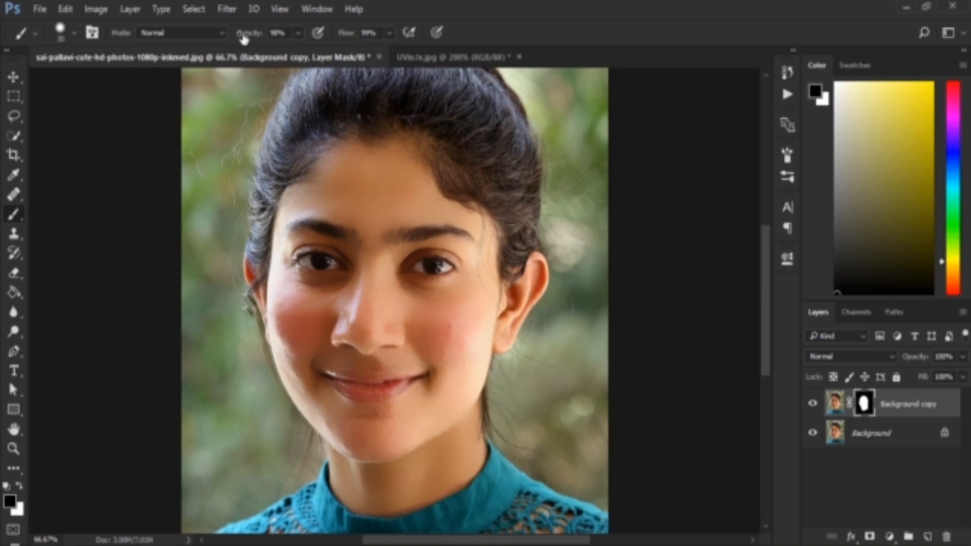
pyautogui.moveTo(244, 39); pyautogui.dragTo(405, 67)
pyautogui.hotkey('ctrl', '+')
pyautogui.moveTo(437, 138); pyautogui.dragTo(456, 281)
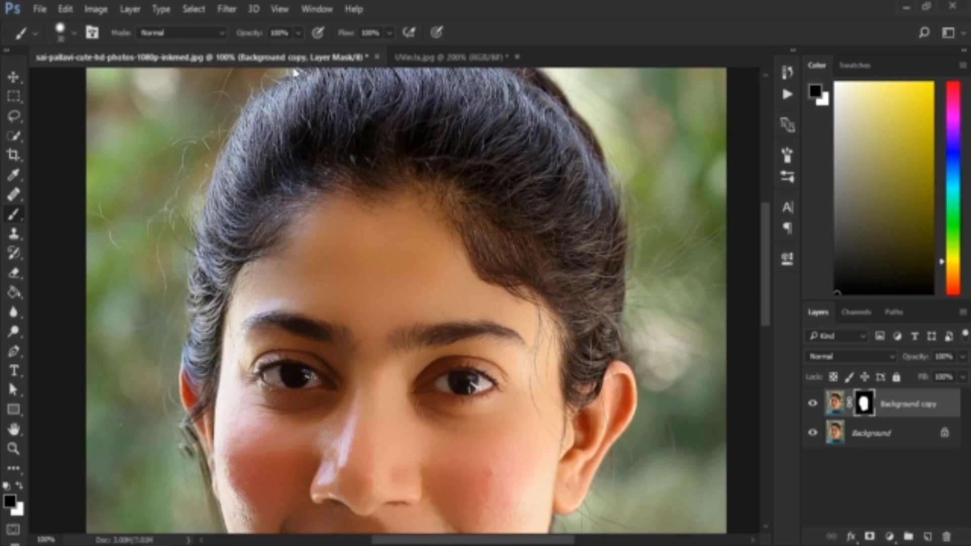
# Step: Set the Brush flow to 53% and examine the smoothed face and the masked hairline at different magnifications
pyautogui.moveTo(346, 36); pyautogui.dragTo(314, 38)
pyautogui.scroll(-5, 536, 221)
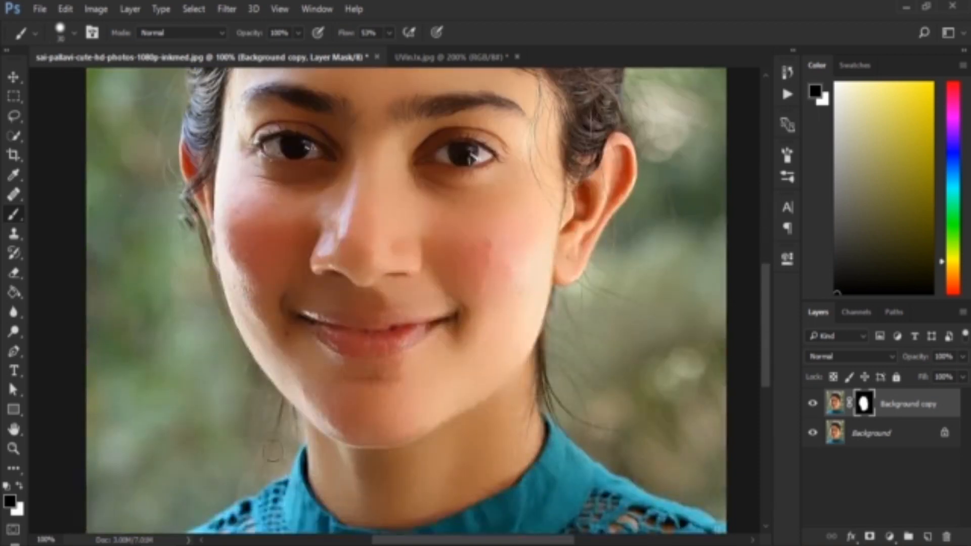
pyautogui.scroll(4, 502, 286)
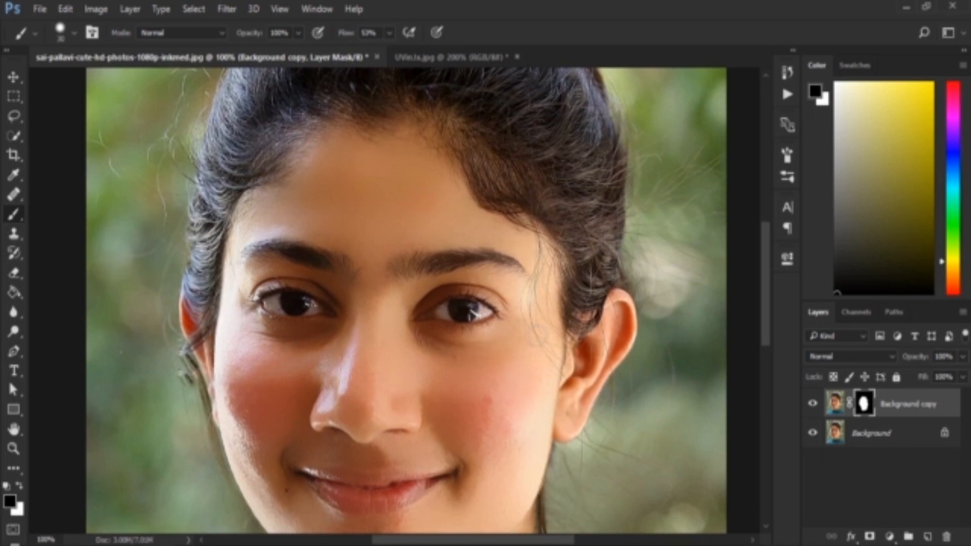
pyautogui.scroll(1, 430, 202)
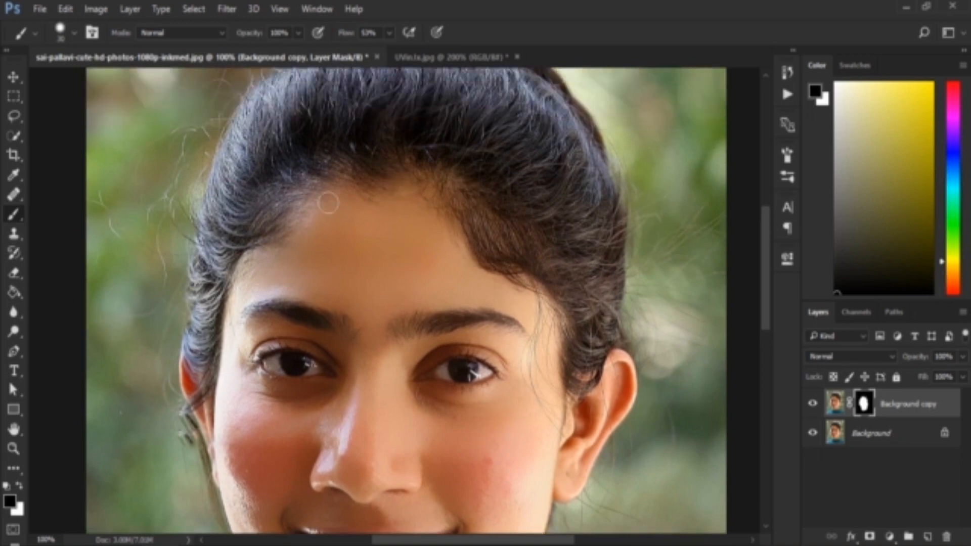
pyautogui.hotkey('ctrl', '-')
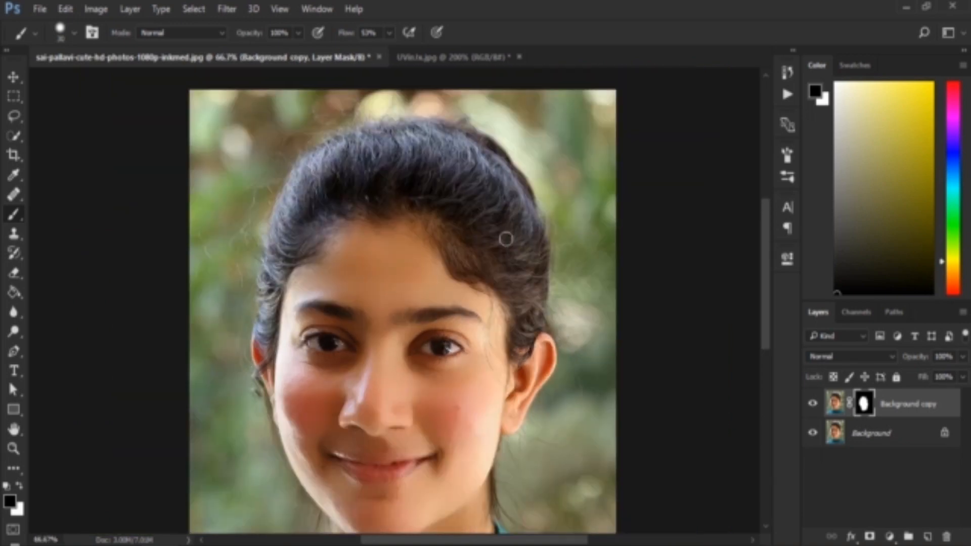
pyautogui.moveTo(506, 239); pyautogui.dragTo(505, 194)
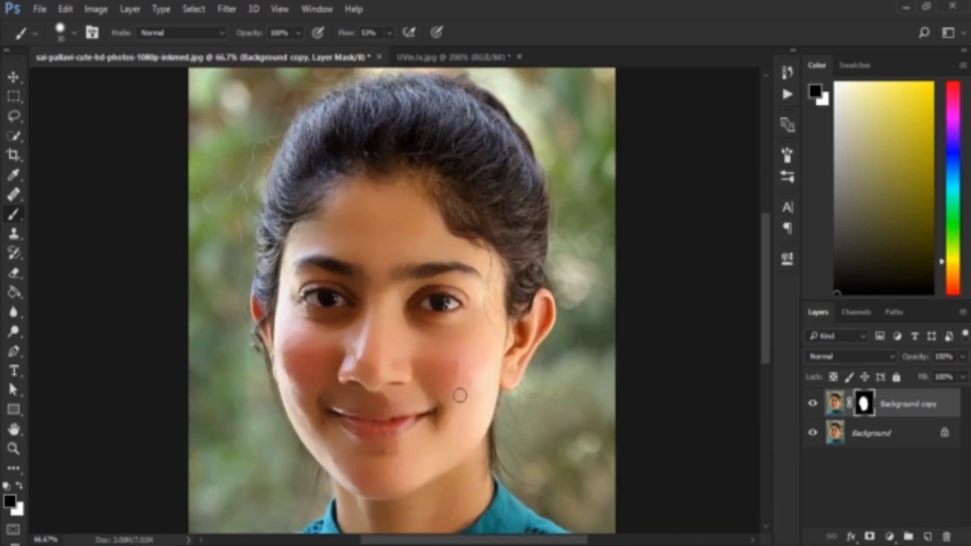
pyautogui.hotkey('ctrl', '+')
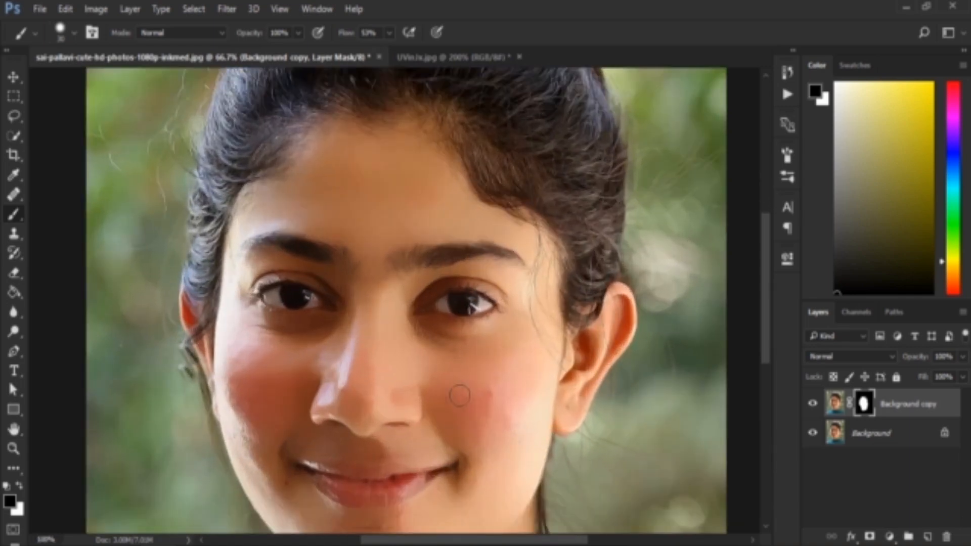
pyautogui.moveTo(500, 398); pyautogui.dragTo(492, 310)
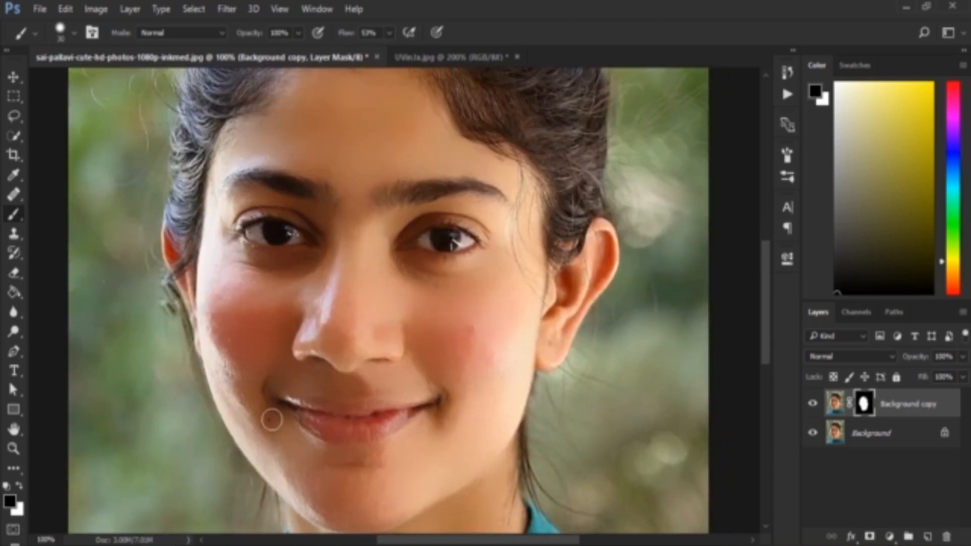
# Step: Heal the red blemish on the cheek beside the nose on the Background copy layer's image with an enlarged Healing Brush
pyautogui.click(12, 197)
pyautogui.rightClick(12, 197)
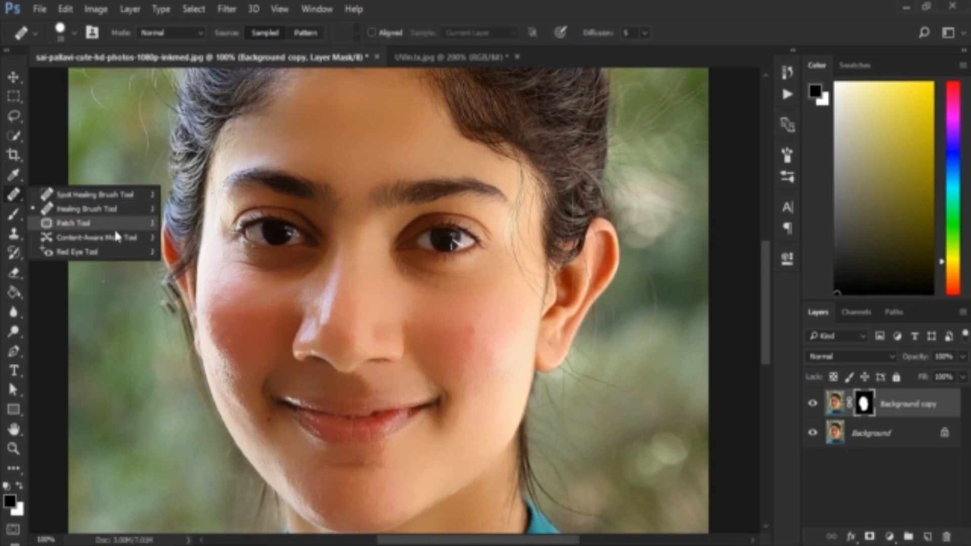
pyautogui.click(104, 208)
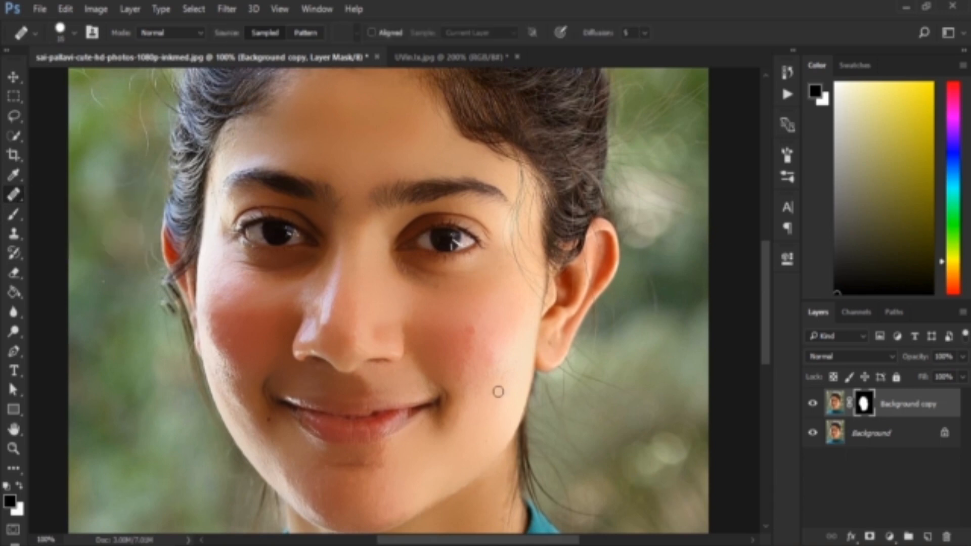
pyautogui.press(']')
pyautogui.click(835, 403)
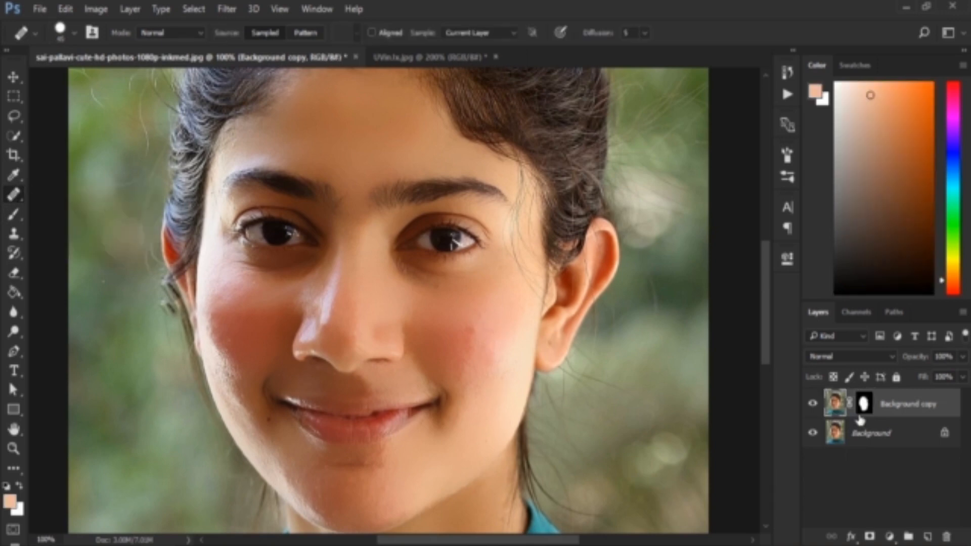
pyautogui.keyDown('alt'); pyautogui.click(499, 325); pyautogui.keyUp('alt')
pyautogui.click(472, 330)
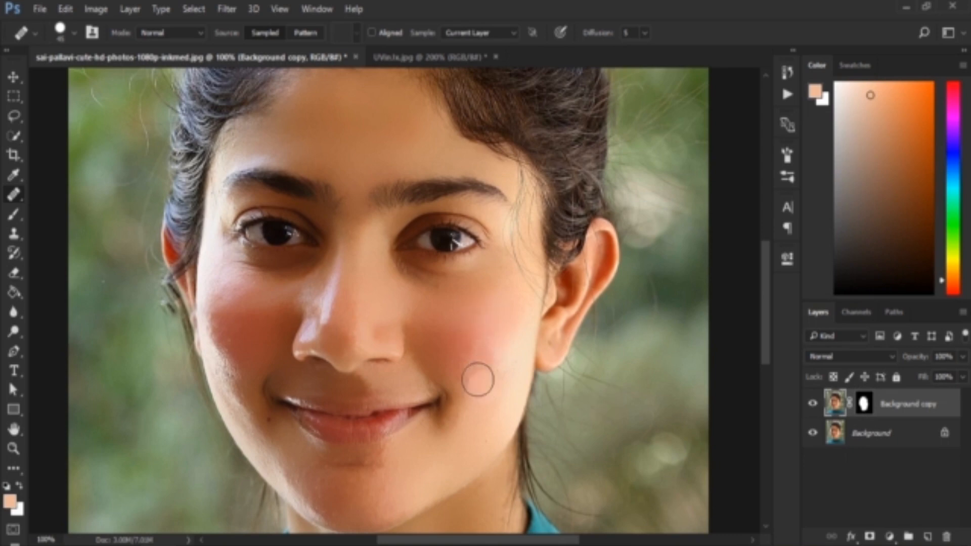
# Step: Heal the small spots on the lower cheek and beside the mouth, and the mark near the nostril with a smaller Healing Brush
pyautogui.click(503, 415)
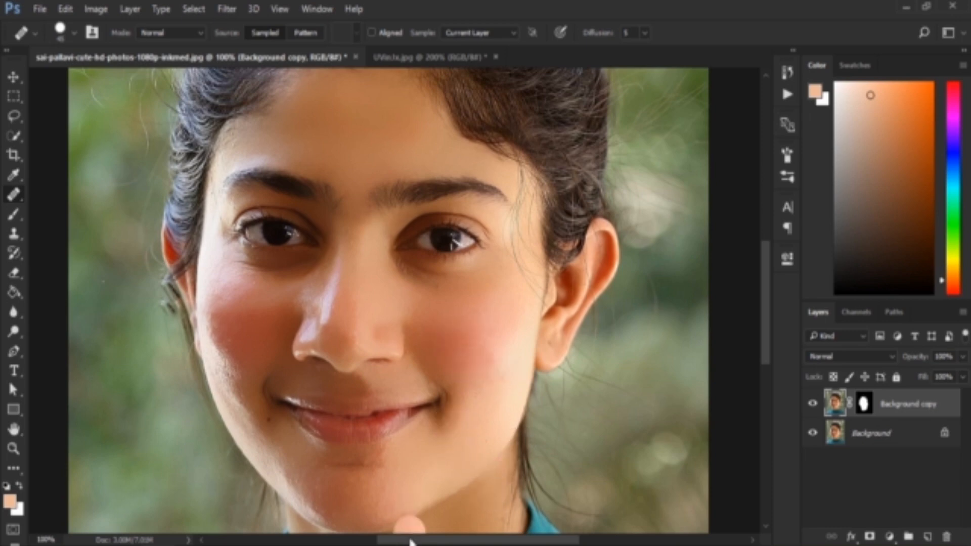
pyautogui.keyDown('alt'); pyautogui.click(461, 448); pyautogui.keyUp('alt')
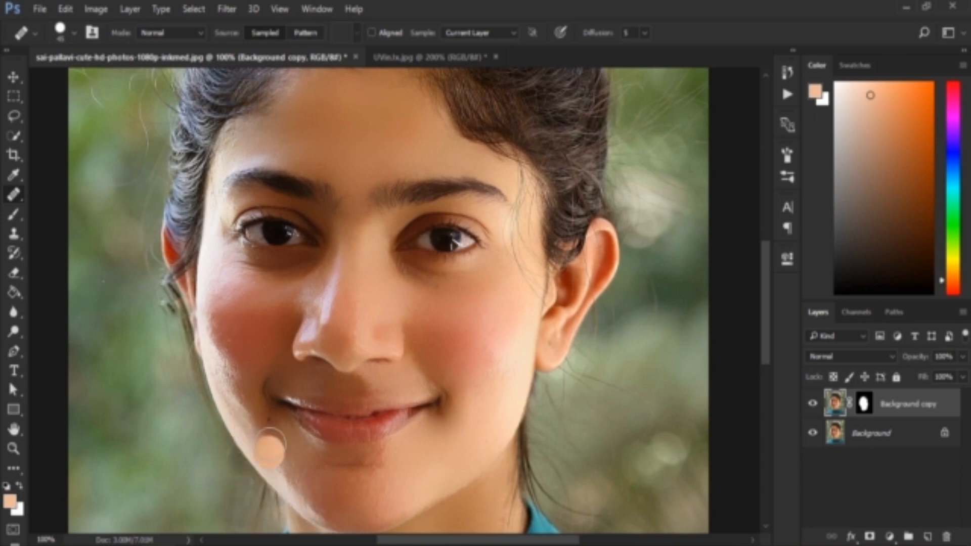
pyautogui.press('[')
pyautogui.press('[')
pyautogui.press('[')
pyautogui.press('[')
pyautogui.press('[')
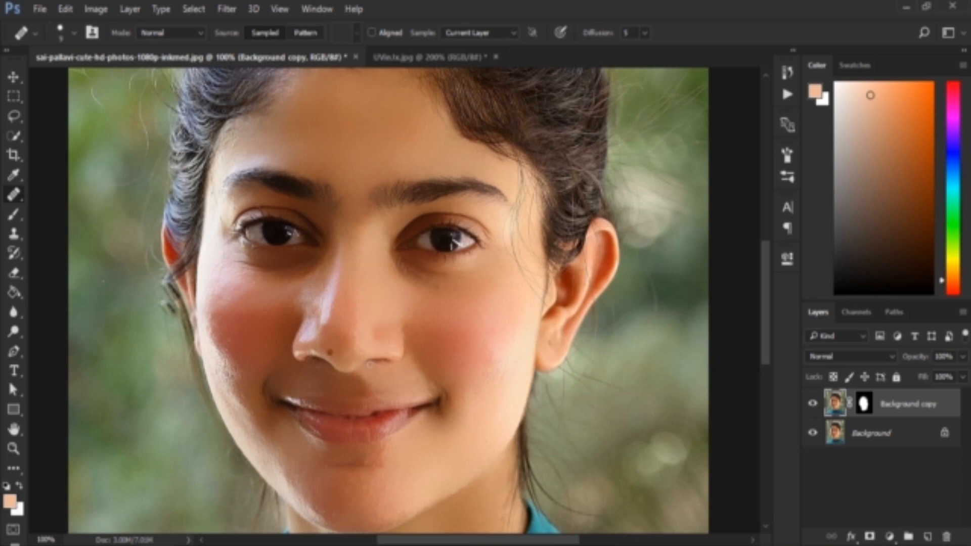
pyautogui.click(329, 351)
# Step: Soften uneven facial skin on the Background copy layer with the Blur tool at 29% strength
pyautogui.scroll(-1, 359, 349)
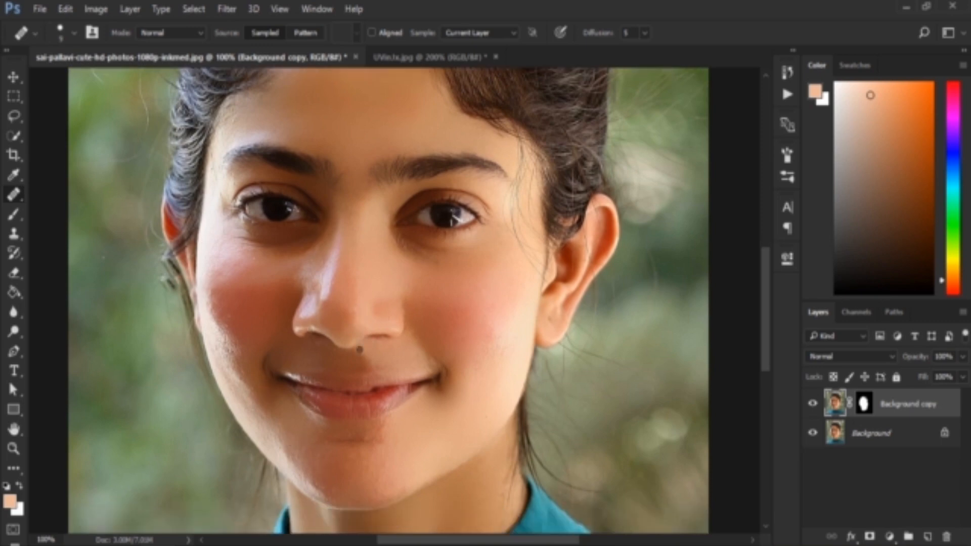
pyautogui.rightClick(13, 316)
pyautogui.click(67, 313)
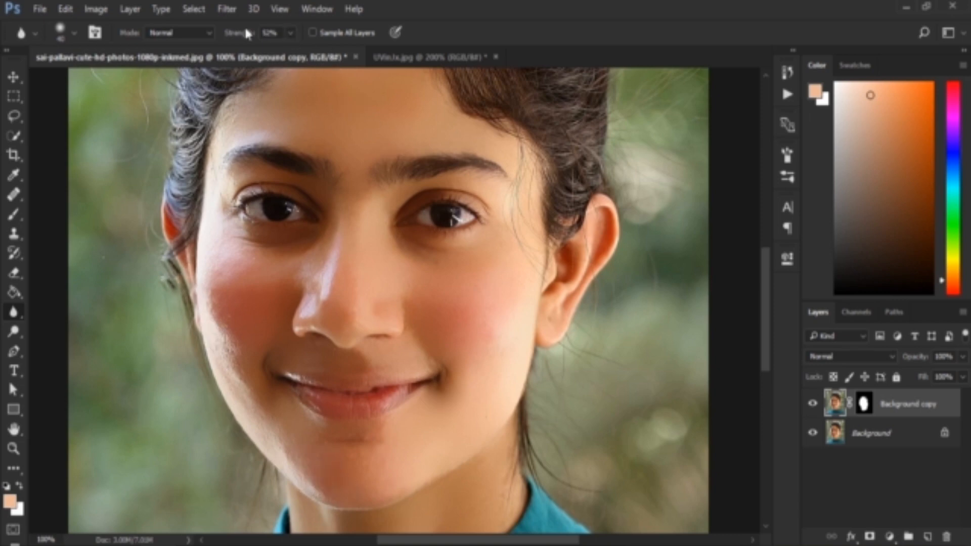
pyautogui.moveTo(241, 36); pyautogui.dragTo(223, 33)
pyautogui.scroll(-2, 459, 402)
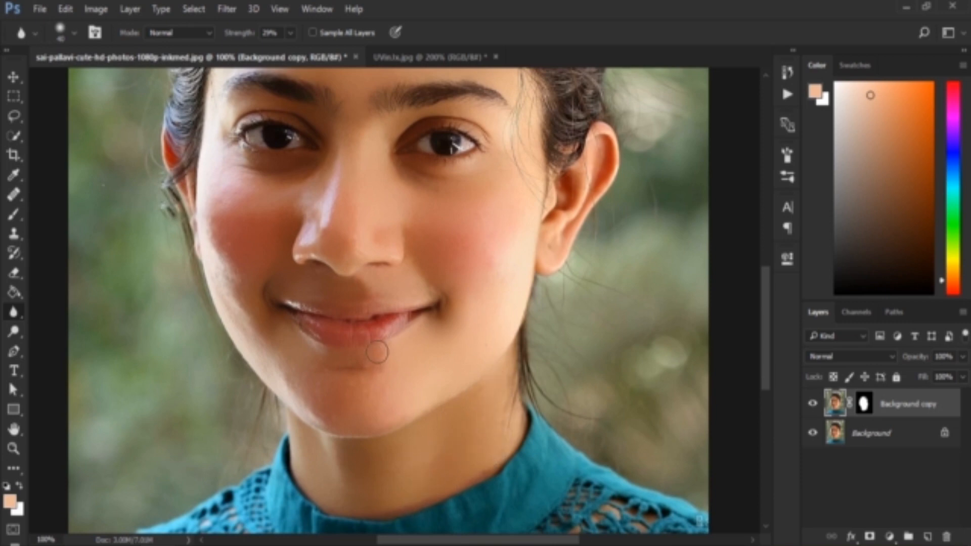
# Step: Raise the Blur tool strength to 35% and continue softening the skin from the chin to the forehead
pyautogui.press('3')
pyautogui.press('5')
pyautogui.scroll(3, 354, 152)
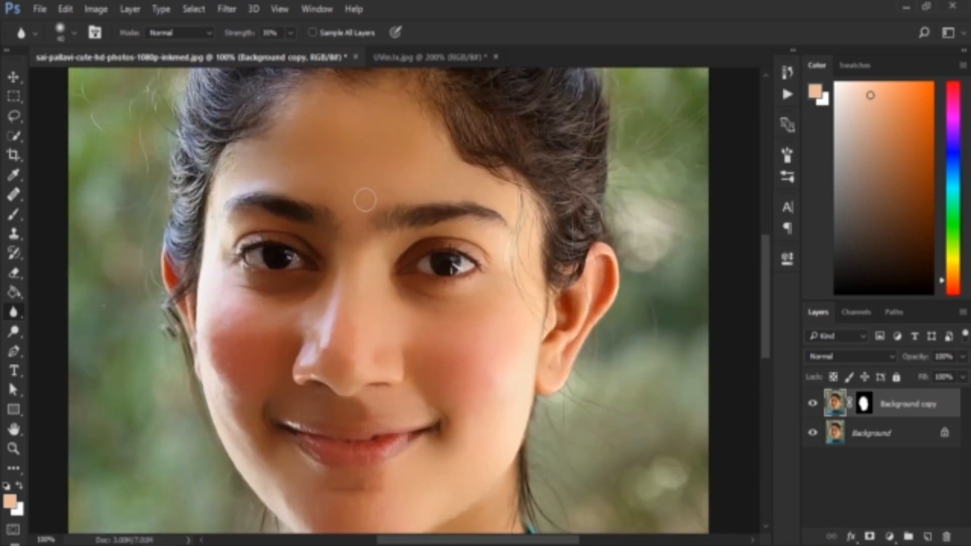
pyautogui.scroll(-1, 457, 280)
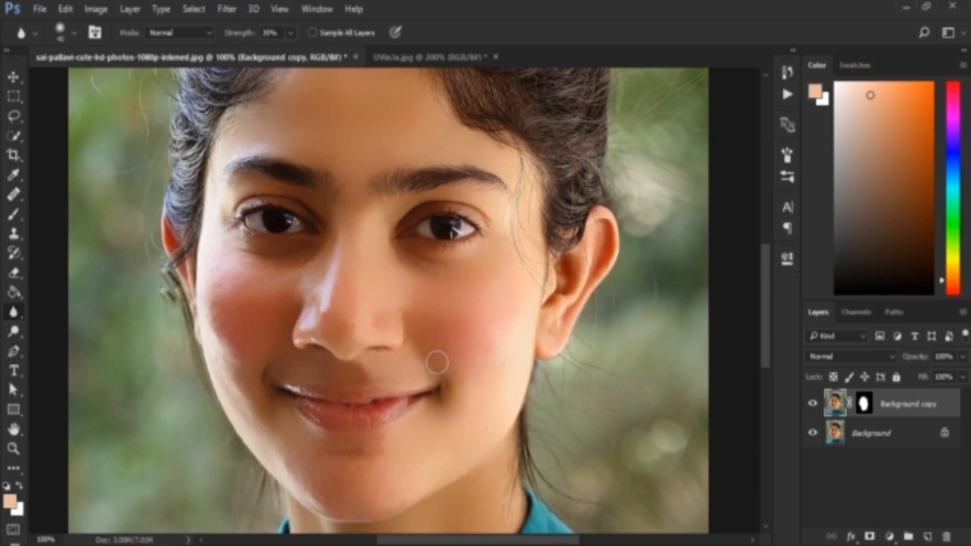
# Step: Apply Add Noise to the Background copy layer's image with an amount of 2.96% and Uniform distribution
pyautogui.click(225, 9)
pyautogui.moveTo(340, 227)
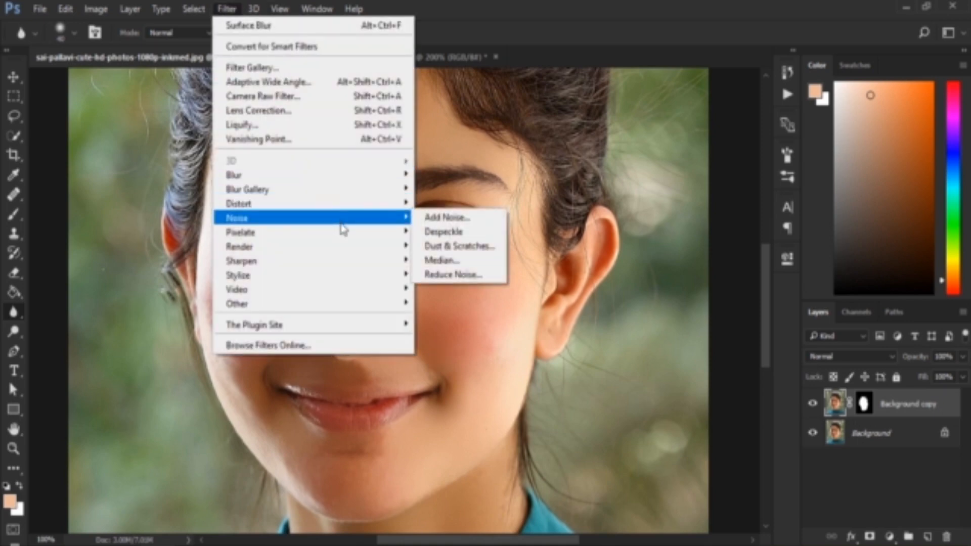
pyautogui.click(431, 218)
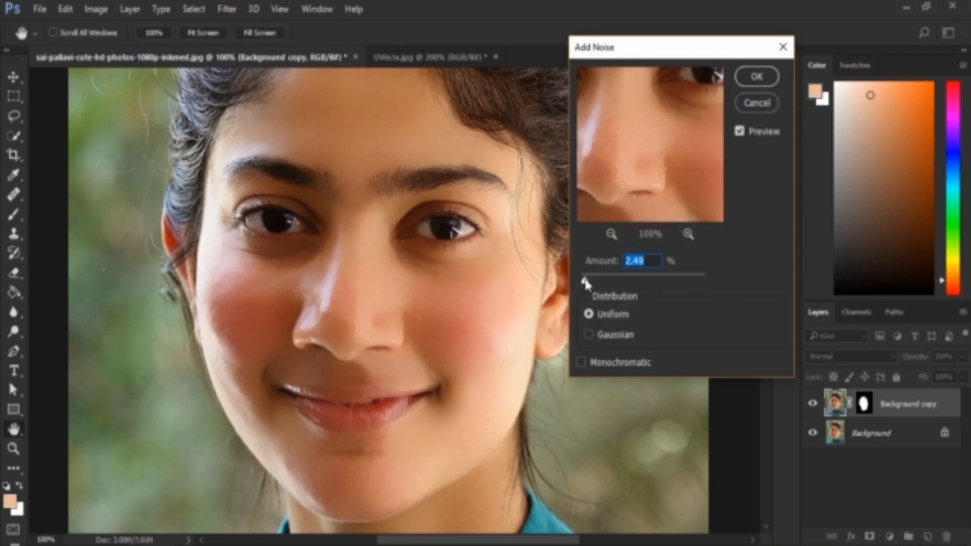
pyautogui.moveTo(585, 284)
pyautogui.mouseDown()
pyautogui.moveTo(659, 289)
pyautogui.moveTo(592, 282)
pyautogui.mouseUp()
pyautogui.click(749, 78)
pyautogui.press('r')
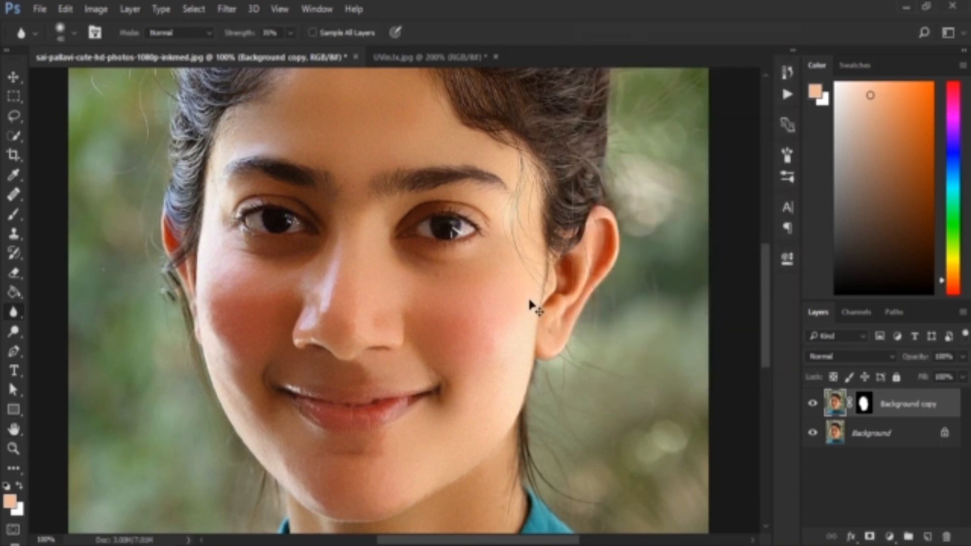
# Step: Apply Add Noise a second time to the Background copy layer's image with Uniform distribution and a slightly adjusted amount
pyautogui.hotkey('ctrl', '0')
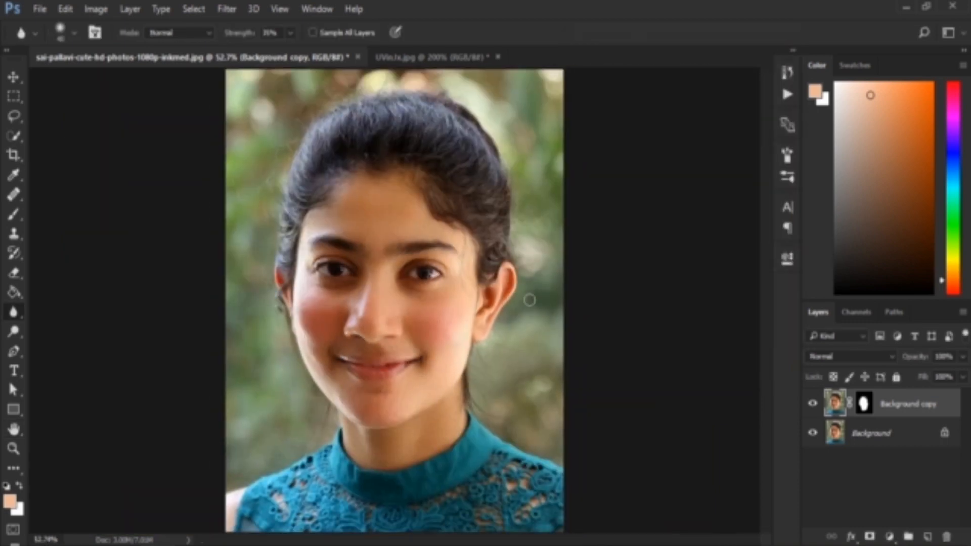
pyautogui.click(234, 8)
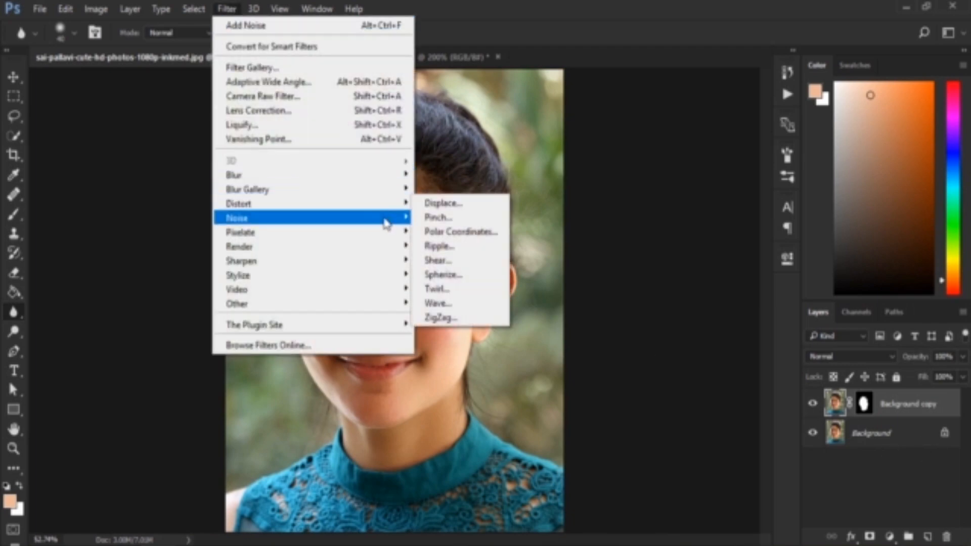
pyautogui.moveTo(399, 219)
pyautogui.click(464, 217)
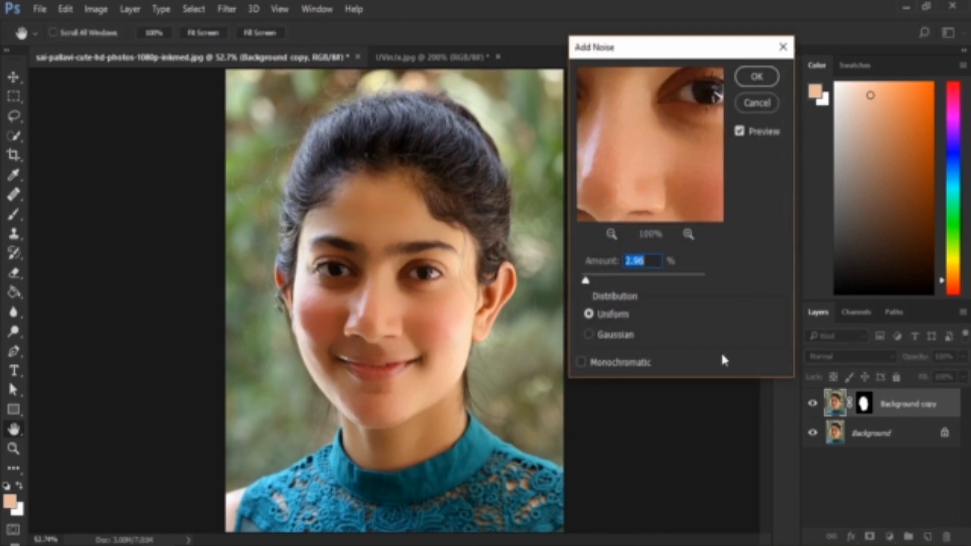
pyautogui.moveTo(585, 280); pyautogui.dragTo(591, 281)
pyautogui.click(757, 74)
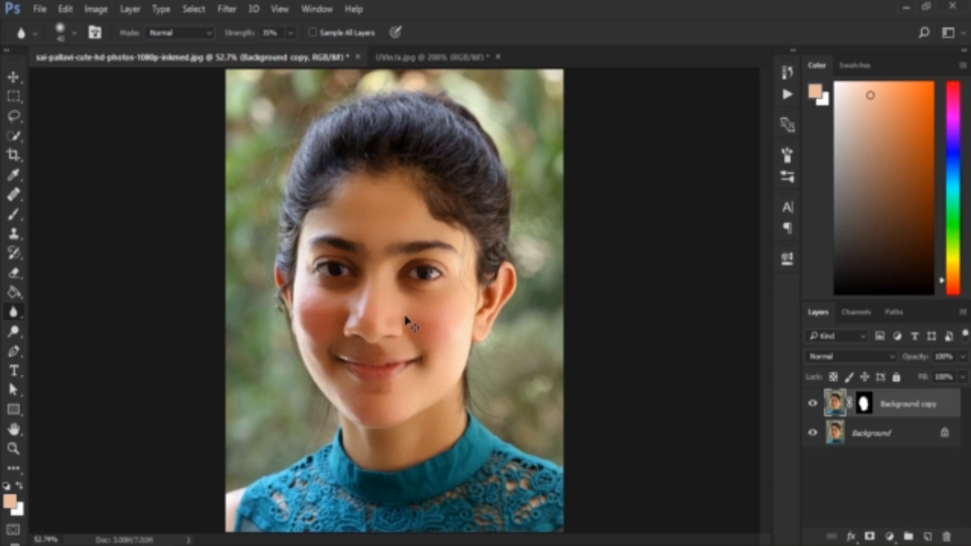
# Step: Revert to the original opened image in the History and save that state as a snapshot
pyautogui.hotkey('ctrl', '+')
pyautogui.click(787, 73)
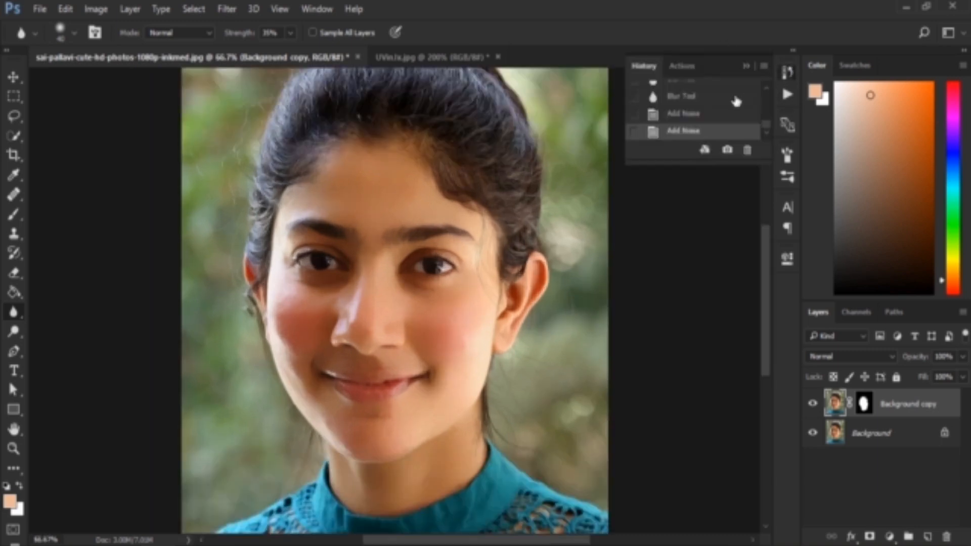
pyautogui.scroll(5, 741, 106)
pyautogui.click(722, 94)
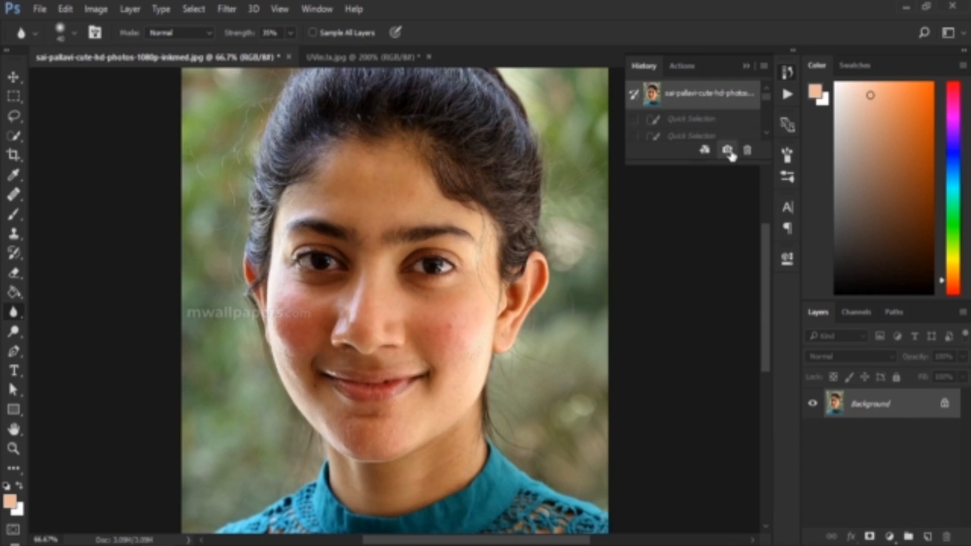
pyautogui.click(727, 150)
# Step: Return to the last Add Noise state in the History and save it as a second snapshot
pyautogui.moveTo(766, 93); pyautogui.dragTo(767, 133)
pyautogui.click(712, 138)
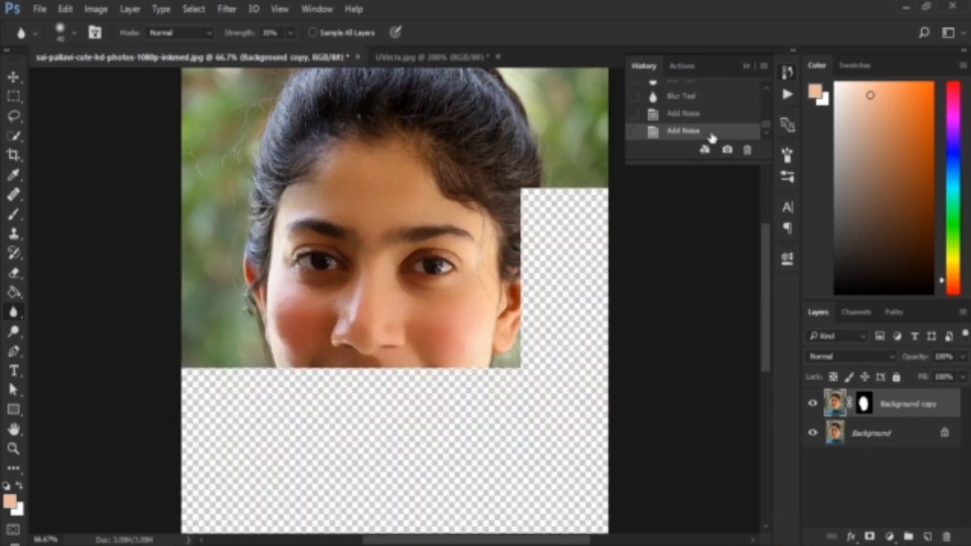
pyautogui.scroll(6, 731, 124)
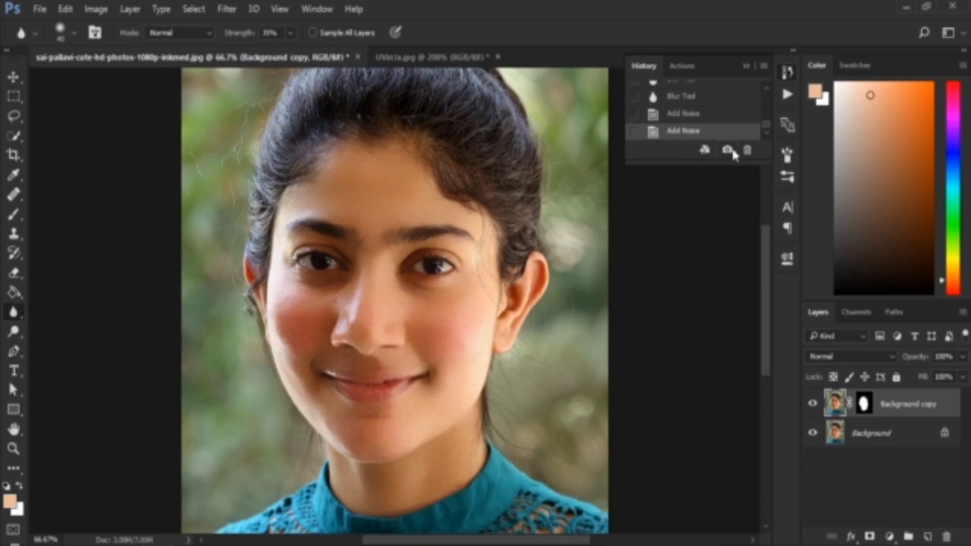
pyautogui.scroll(3, 732, 123)
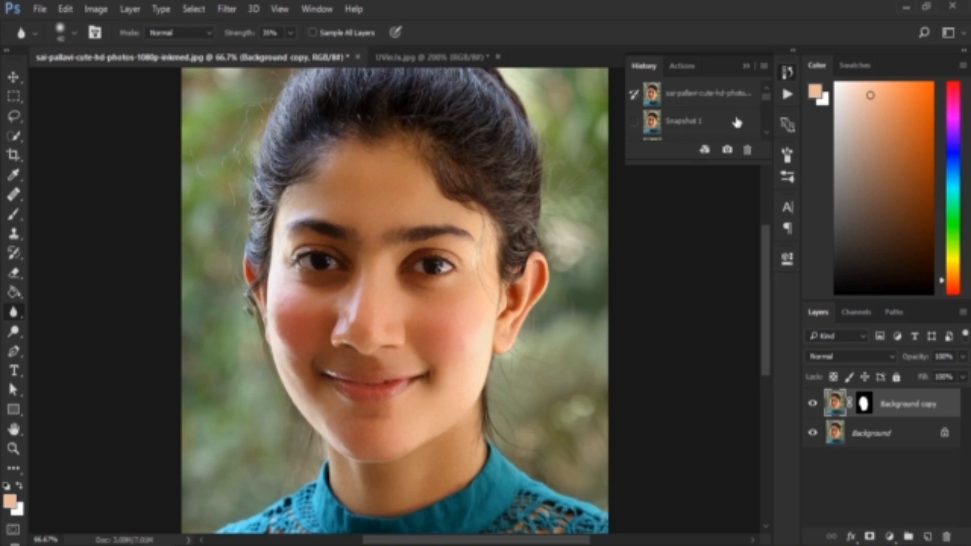
# Step: Compare the original portrait in Snapshot 1 with the retouched one in Snapshot 2, ending on Snapshot 2
pyautogui.click(737, 122)
pyautogui.scroll(-2, 721, 116)
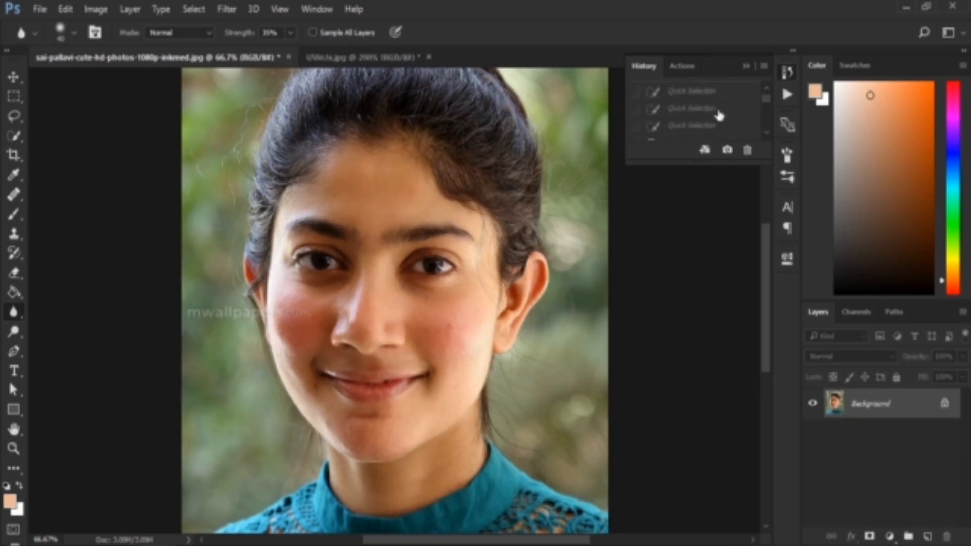
pyautogui.scroll(3, 719, 115)
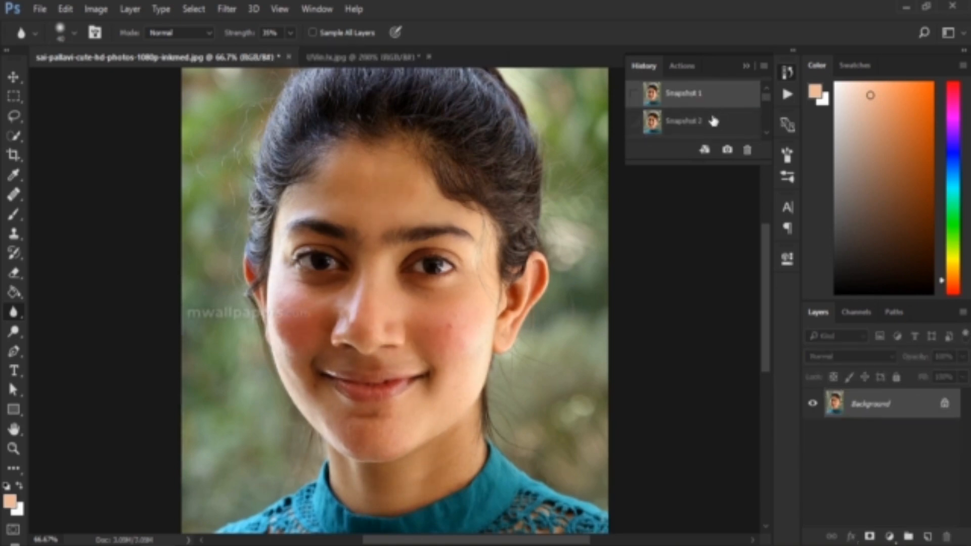
pyautogui.click(714, 121)
pyautogui.click(700, 98)
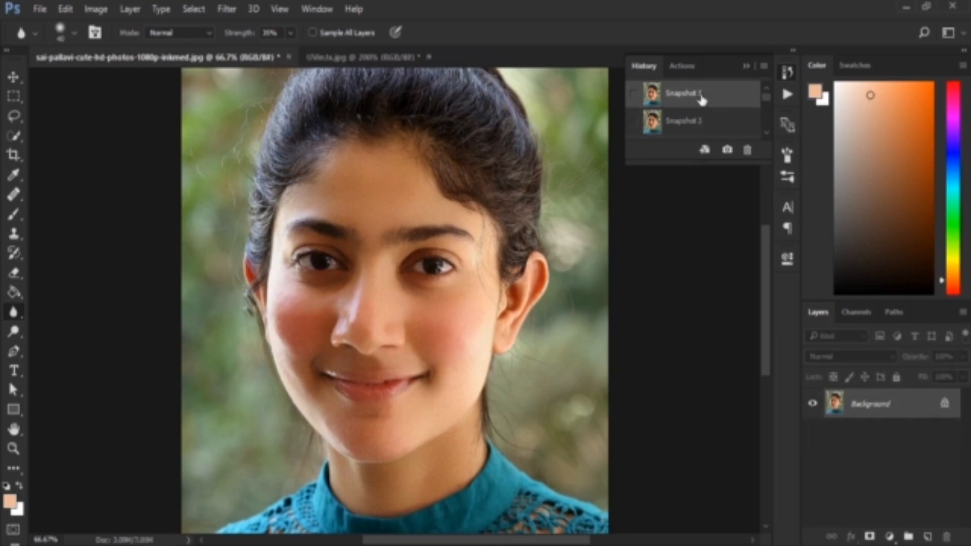
pyautogui.click(703, 125)
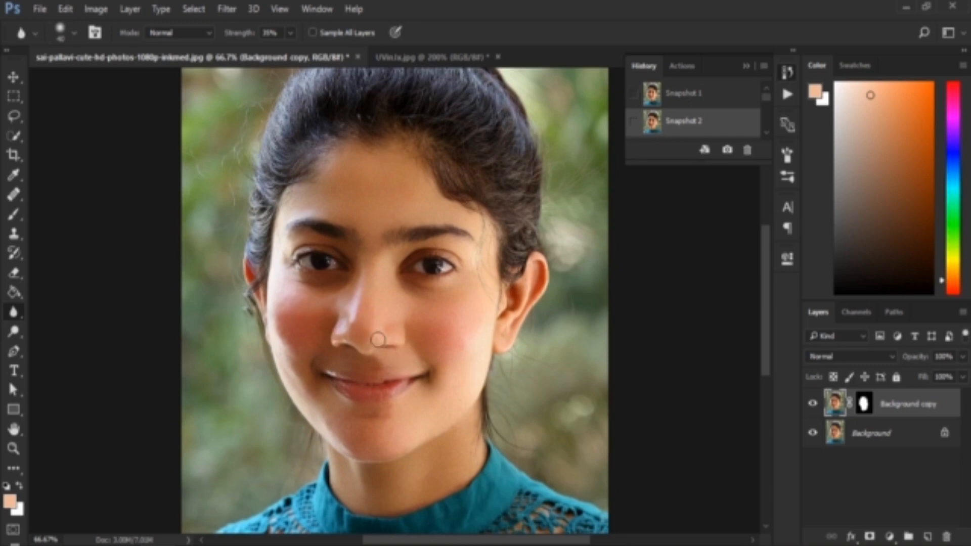
# Step: Try the Dodge tool on the cheek with Highlights range and 6% exposure, and undo the stroke
pyautogui.click(747, 66)
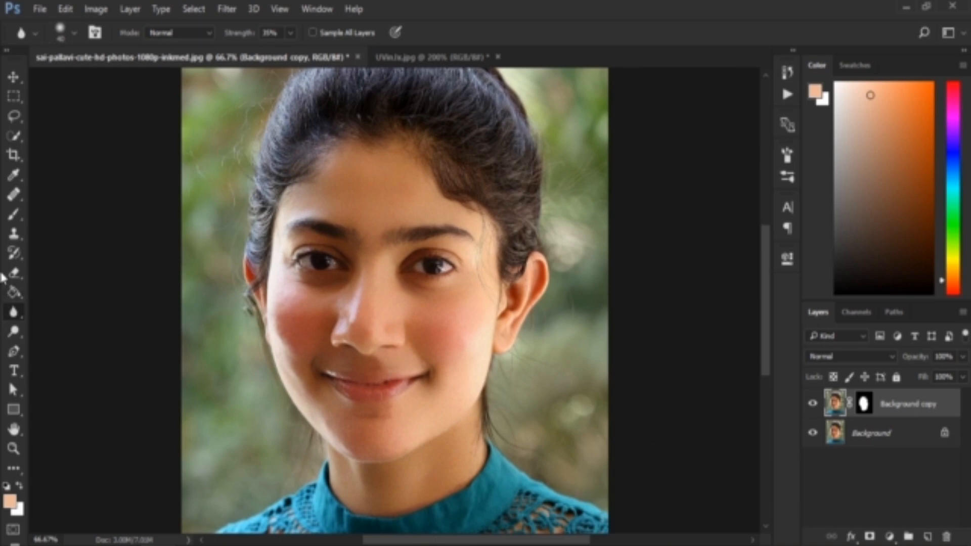
pyautogui.click(14, 332)
pyautogui.click(90, 333)
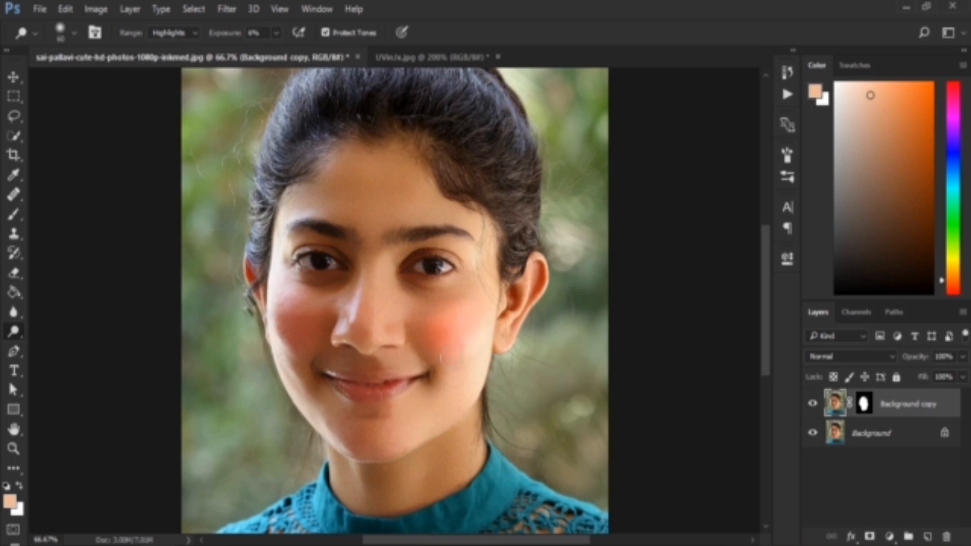
pyautogui.hotkey('ctrl', 'z')
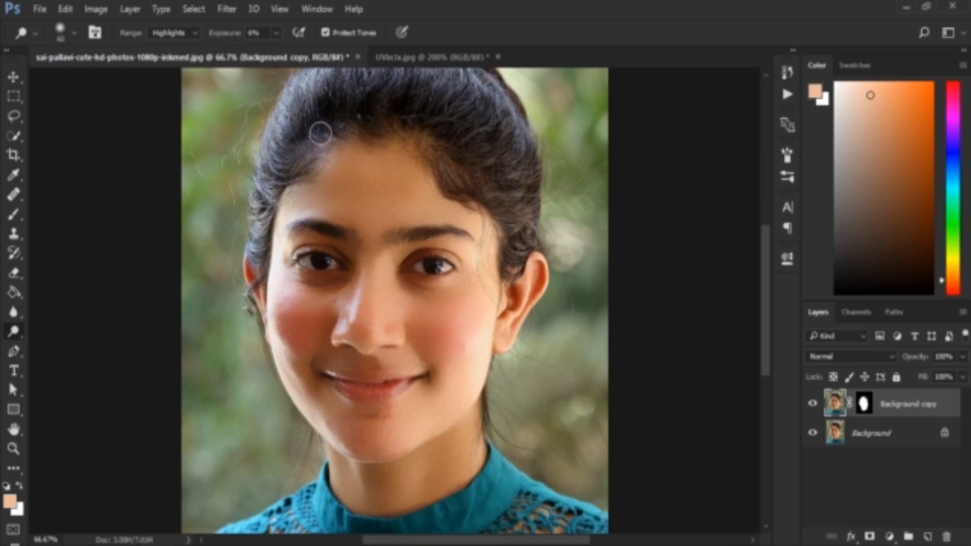
# Step: Dodge the highlights on both cheeks with the exposure lowered to 3% and the brush enlarged to 125 px
pyautogui.moveTo(236, 39); pyautogui.dragTo(230, 40)
pyautogui.press(']')
pyautogui.press(']')
pyautogui.press(']')
pyautogui.press(']')
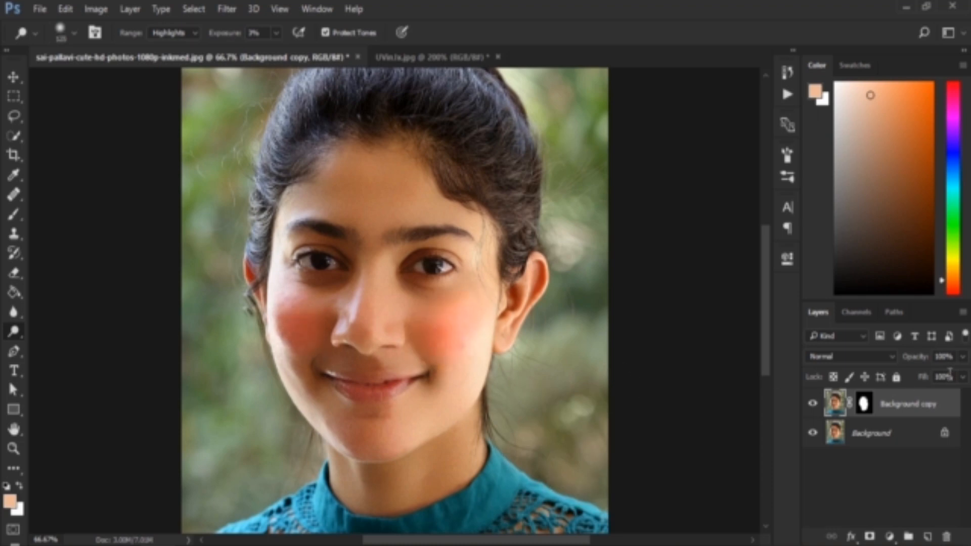
# Step: Compare the last Dodge Tool state in the History with the one two steps earlier, restore the earlier one and switch to the Move tool
pyautogui.click(788, 72)
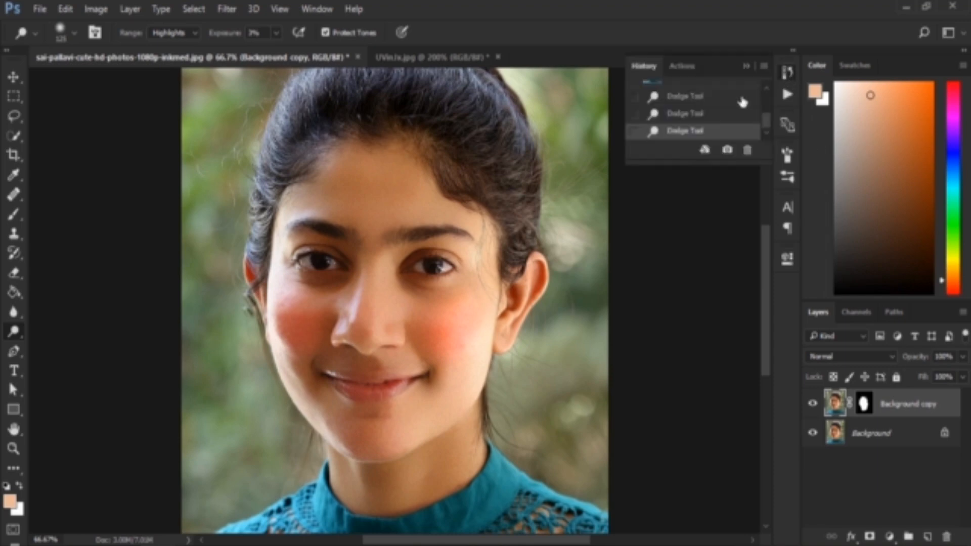
pyautogui.click(717, 100)
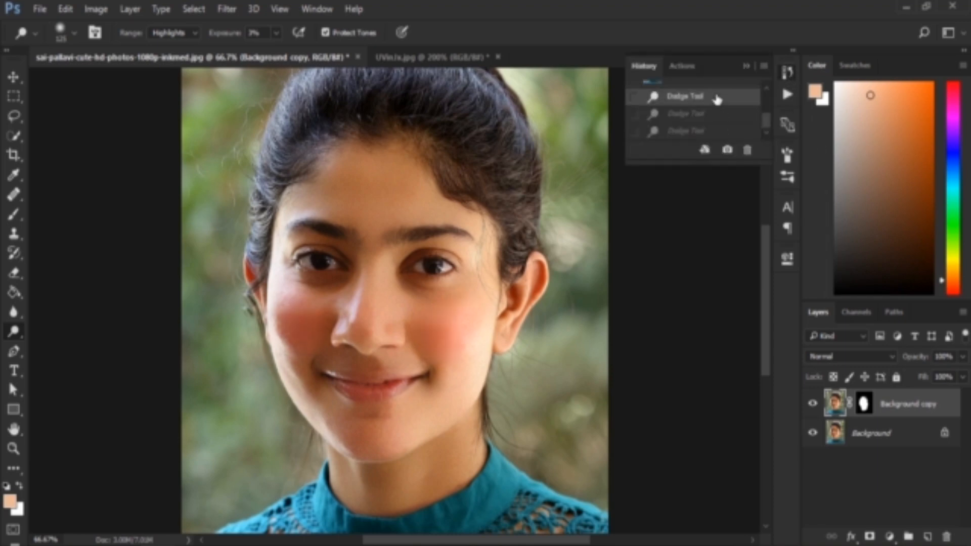
pyautogui.click(717, 132)
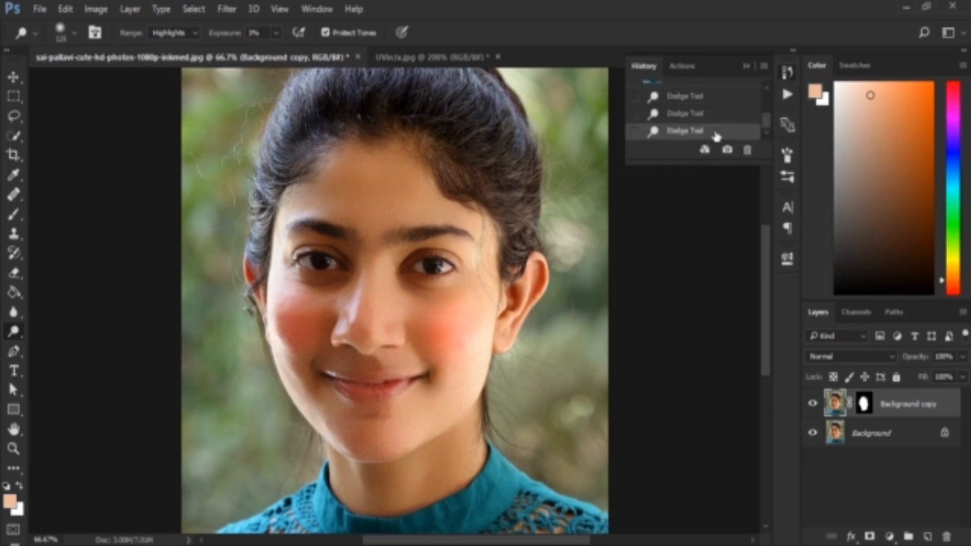
pyautogui.click(705, 100)
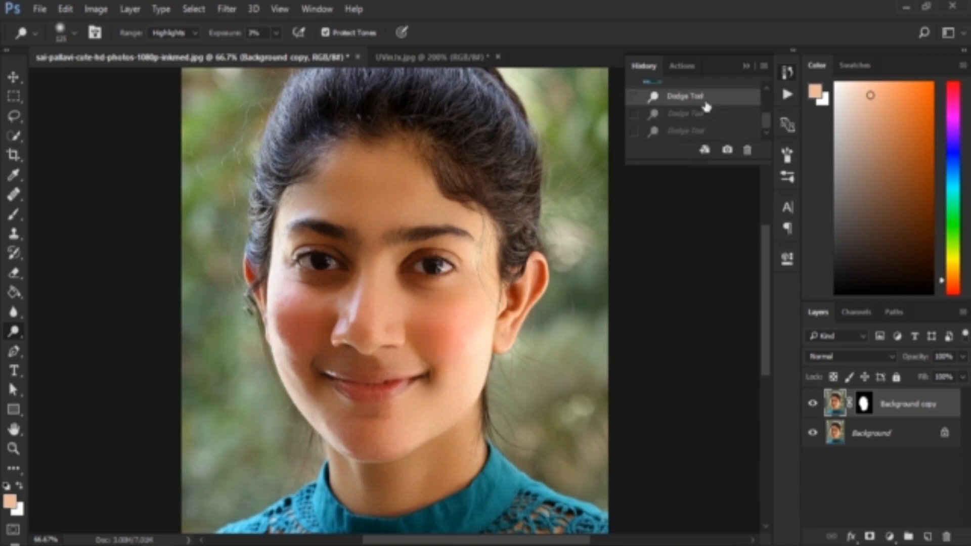
pyautogui.click(748, 65)
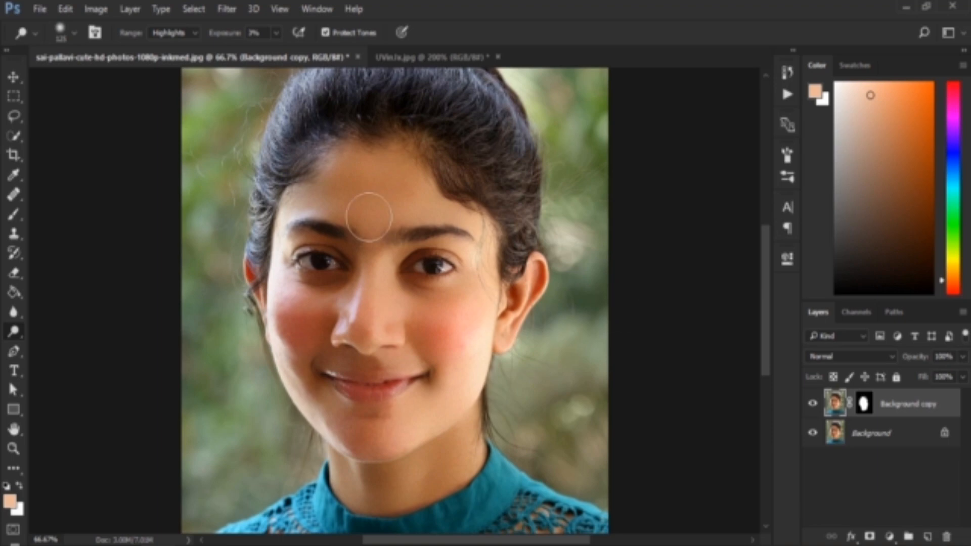
pyautogui.click(14, 76)
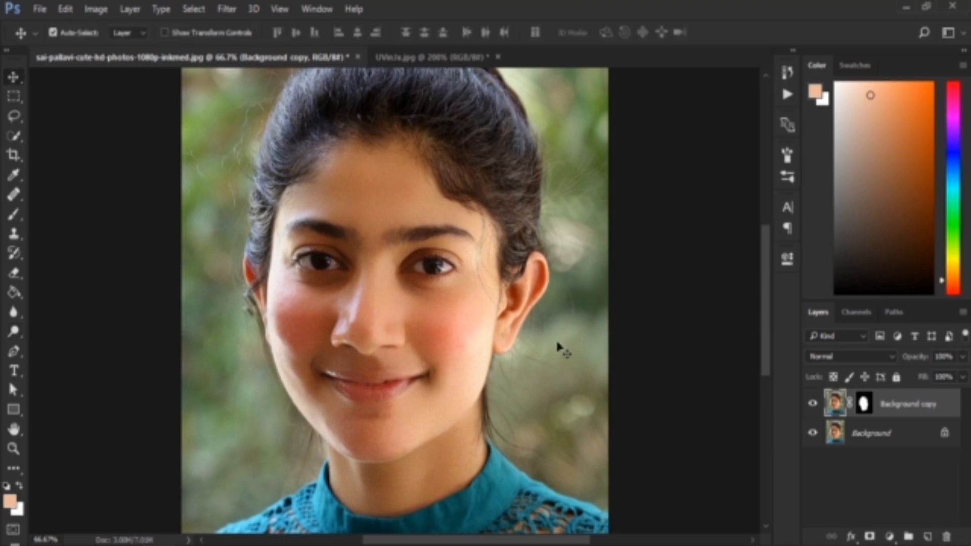